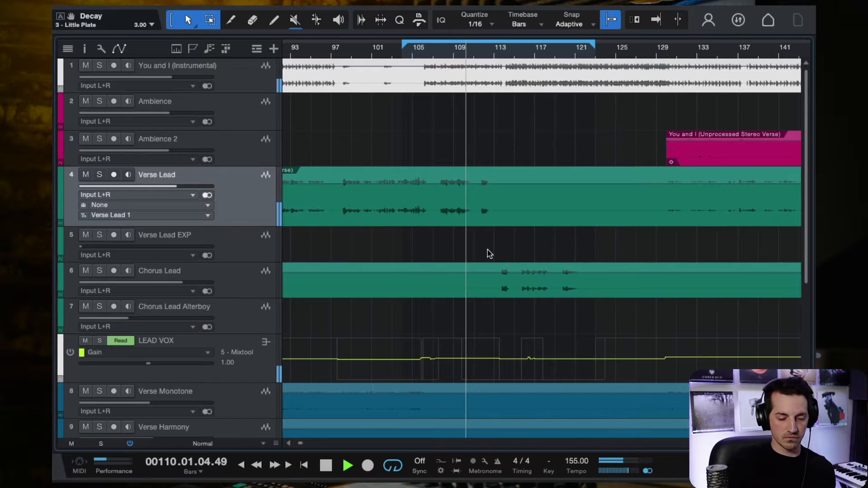
# Show the mixer and audition the Little Radiator insert on the LEAD VOX bus
pyautogui.press('space')
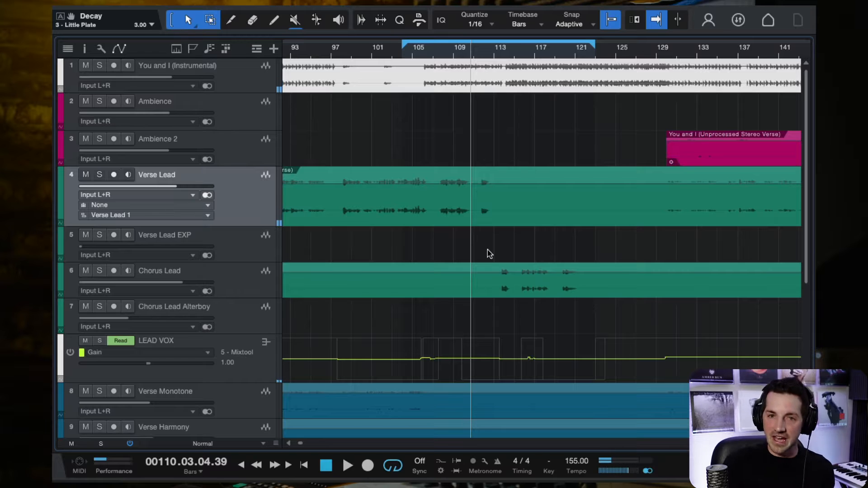
pyautogui.press('F3')
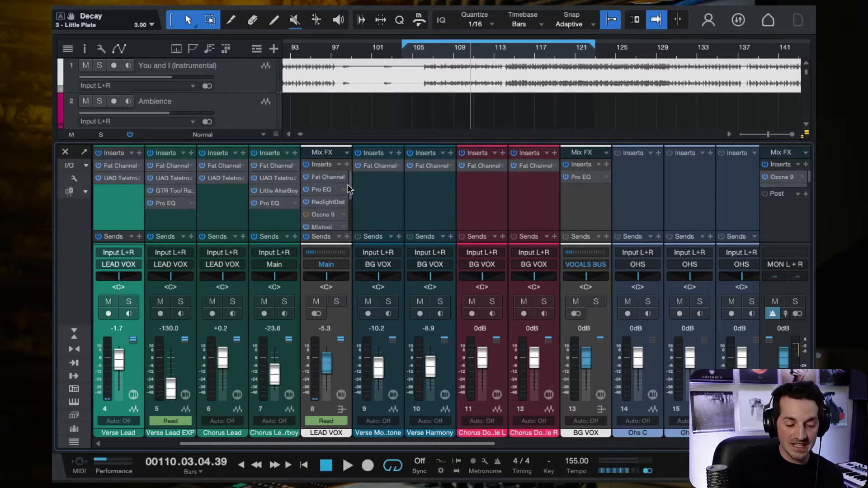
pyautogui.moveTo(351, 195); pyautogui.dragTo(351, 239)
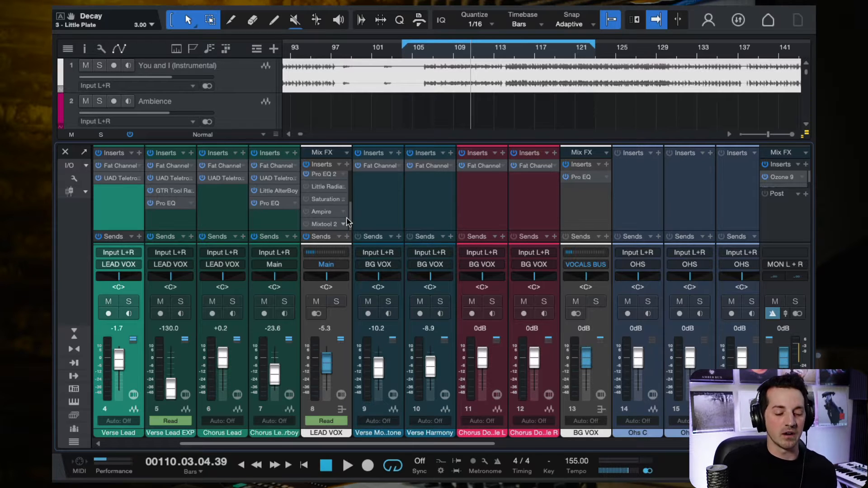
pyautogui.click(323, 187)
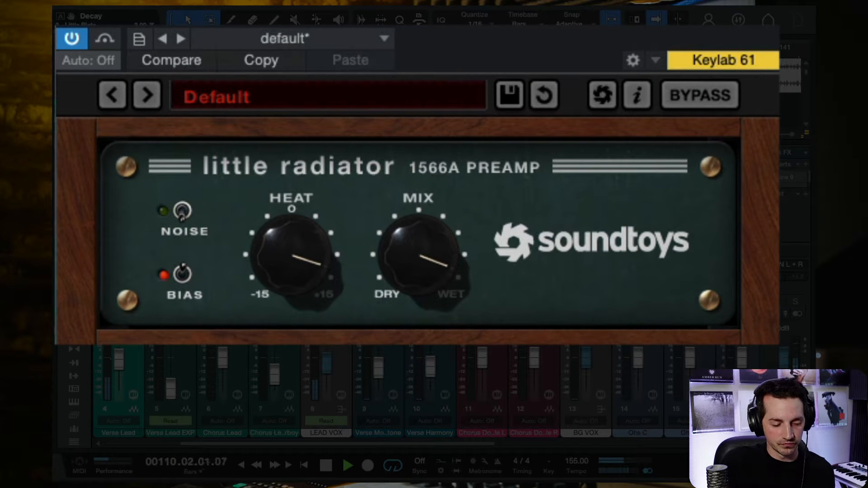
pyautogui.press('space')
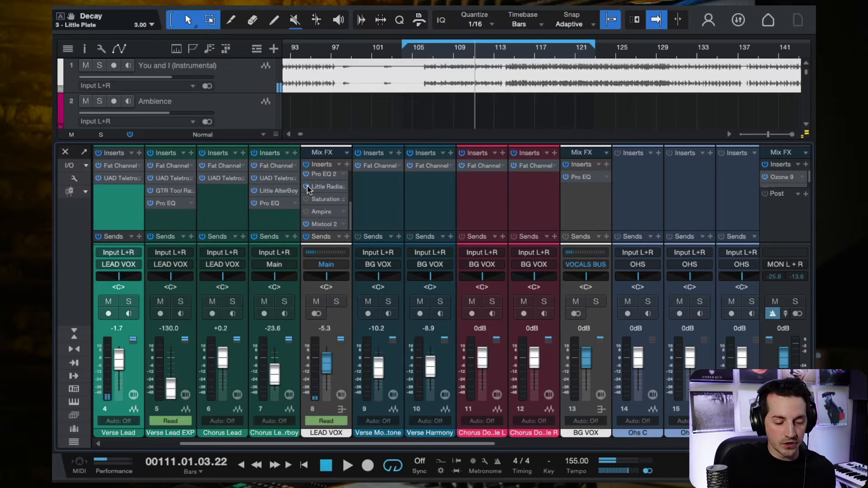
# Set the LEAD VOX fader to -4.7 dB and compare playback with Little Radiator bypassed and activated
pyautogui.press('space')
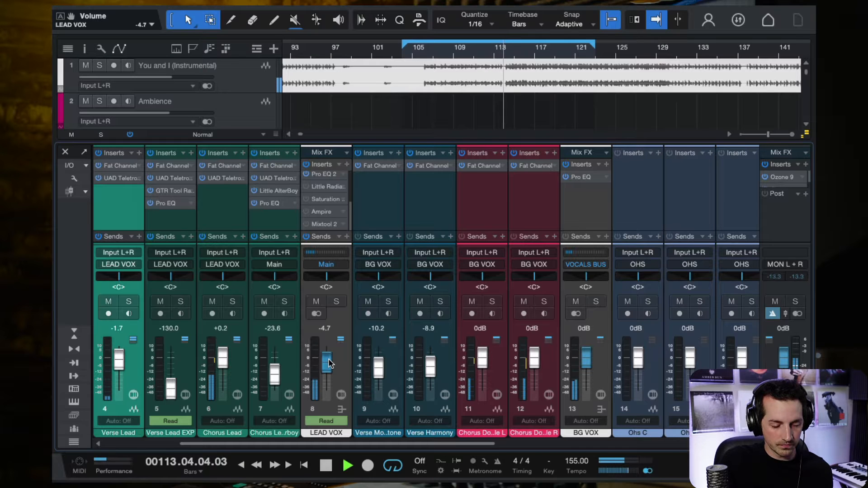
pyautogui.press('space')
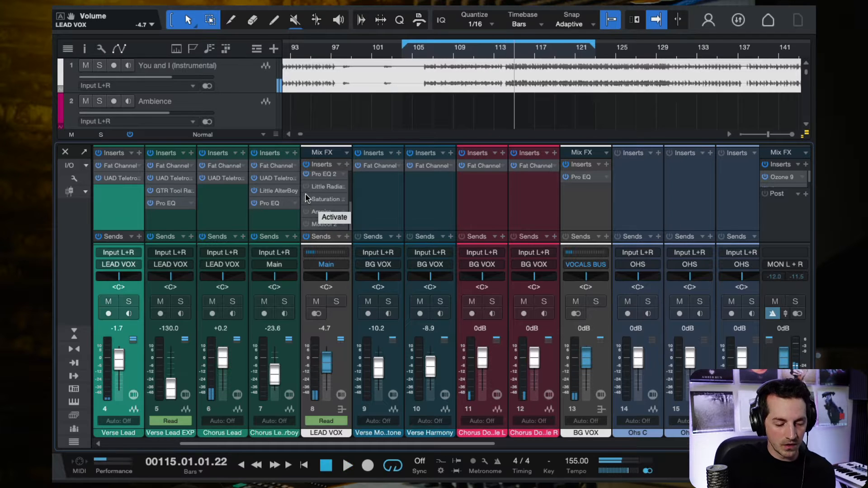
pyautogui.click(306, 186)
pyautogui.press('space')
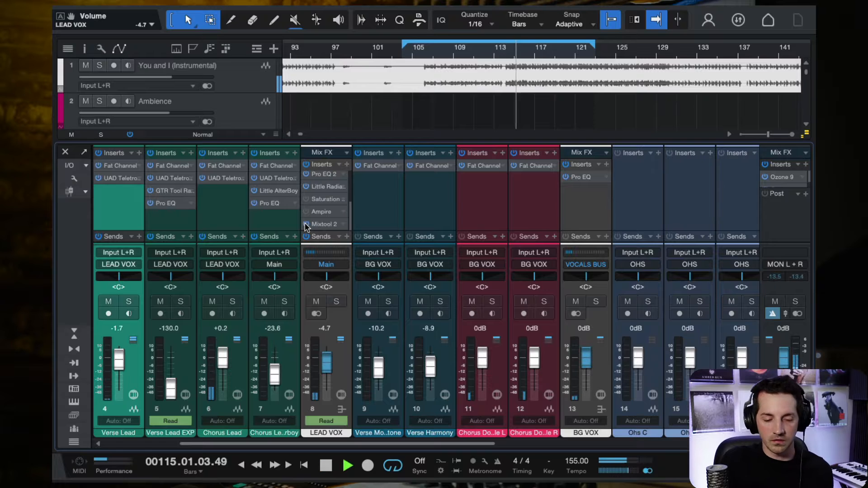
pyautogui.click(323, 186)
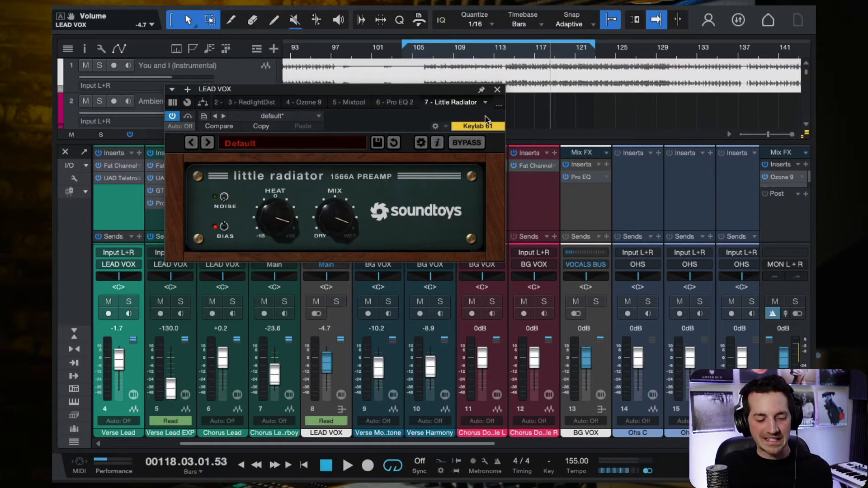
pyautogui.click(498, 93)
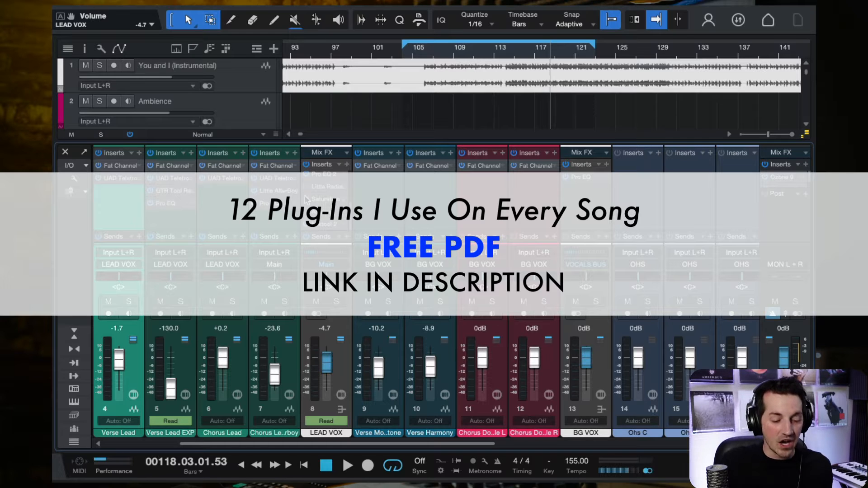
# Audition Saturation Knob on LEAD VOX from bar 106 and set its saturation to 7.6
pyautogui.doubleClick(320, 199)
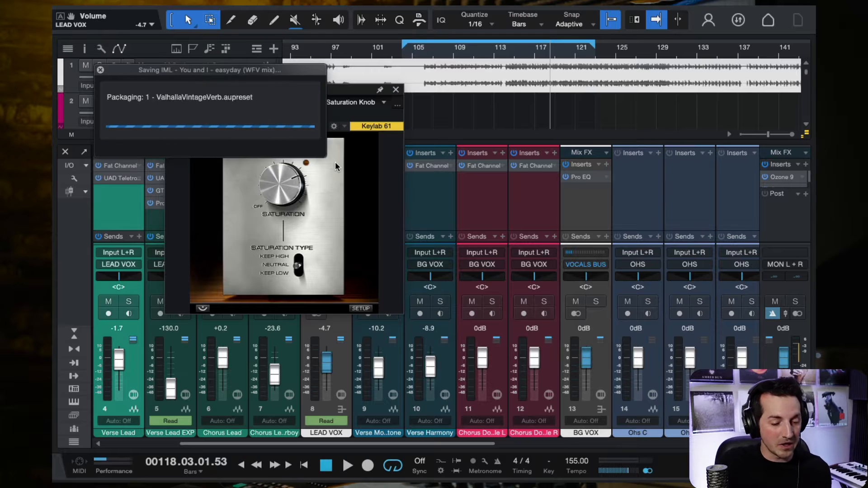
pyautogui.click(425, 52)
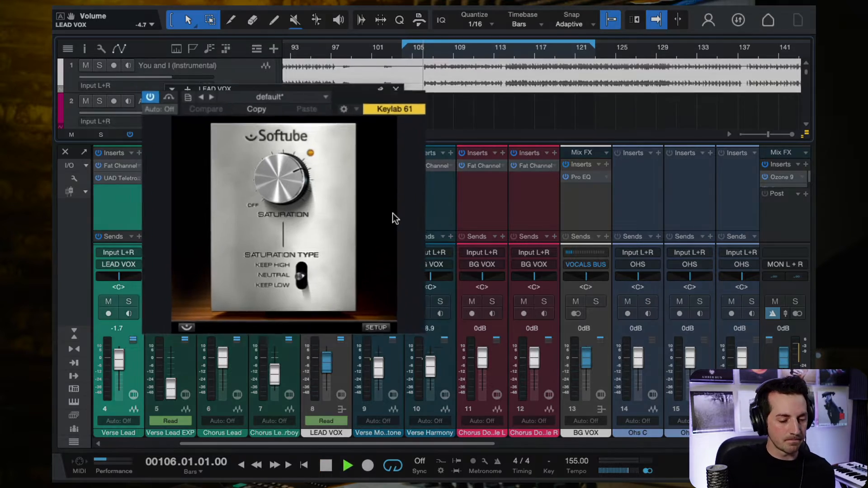
pyautogui.press('space')
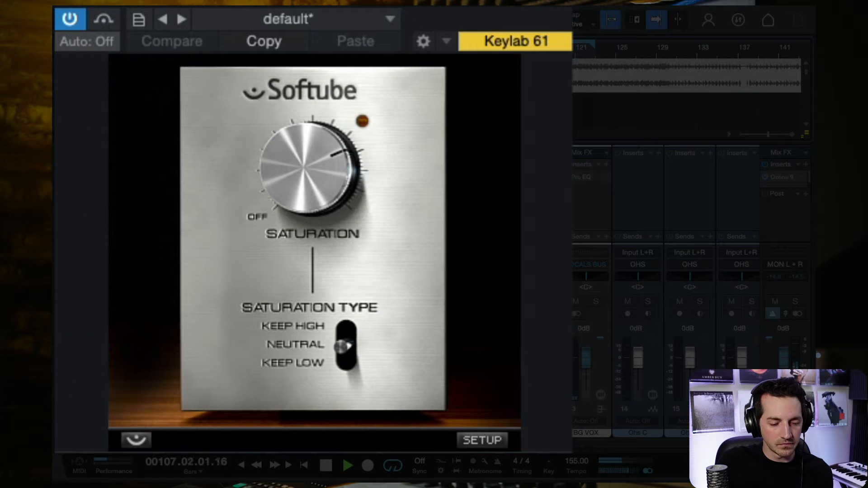
pyautogui.moveTo(350, 158); pyautogui.dragTo(368, 39)
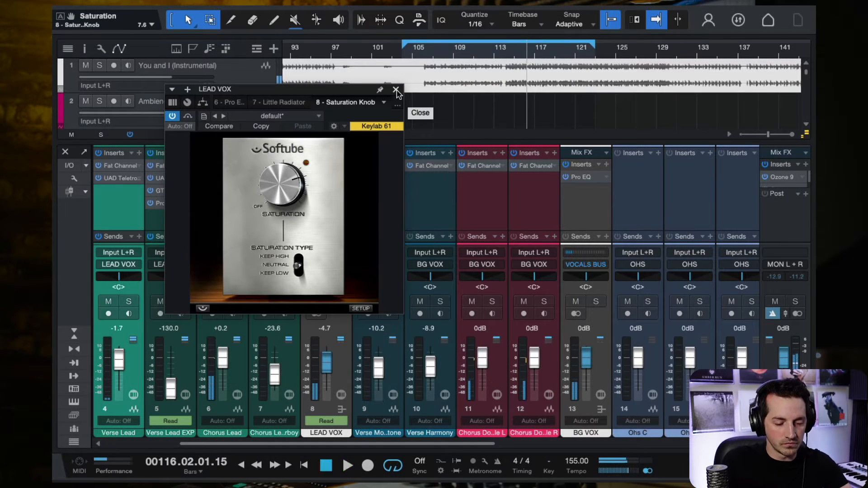
pyautogui.click(396, 91)
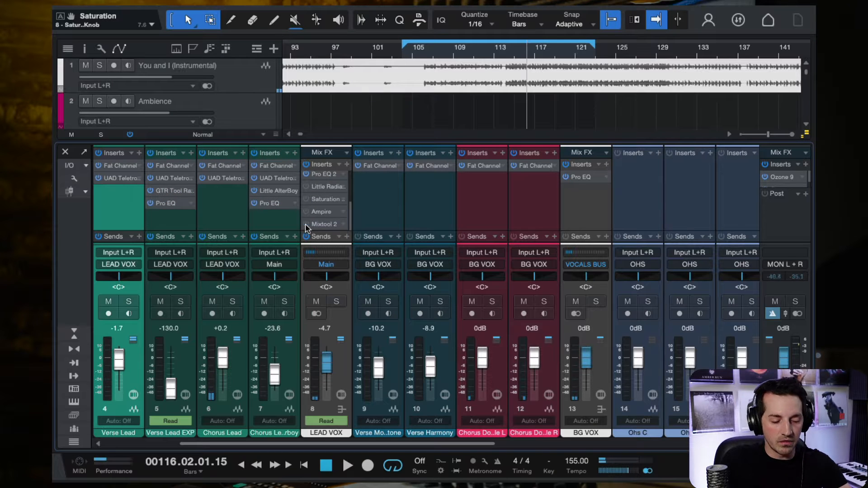
# Listen to the lead vocal with the saturation inserts bypassed, and return the playhead to bar 106
pyautogui.press('space')
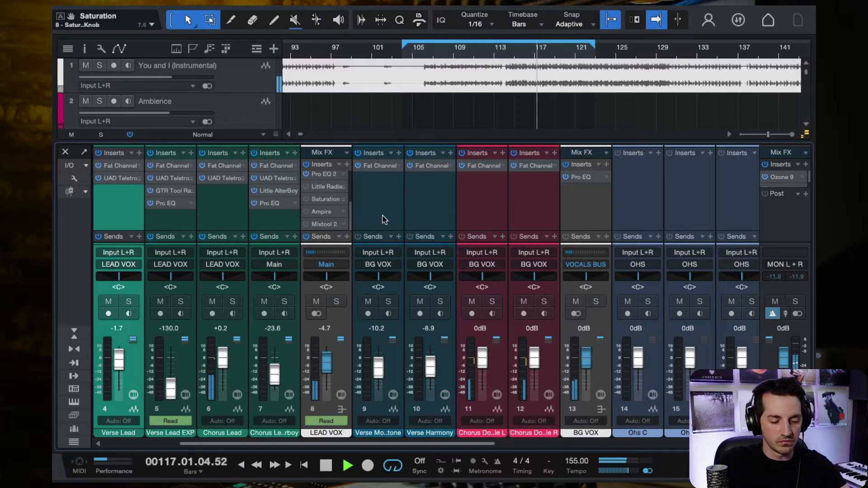
pyautogui.press('space')
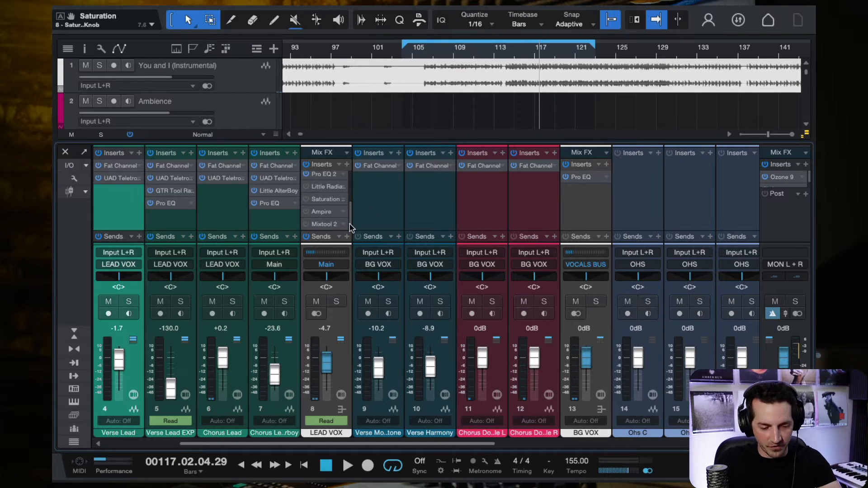
pyautogui.click(424, 50)
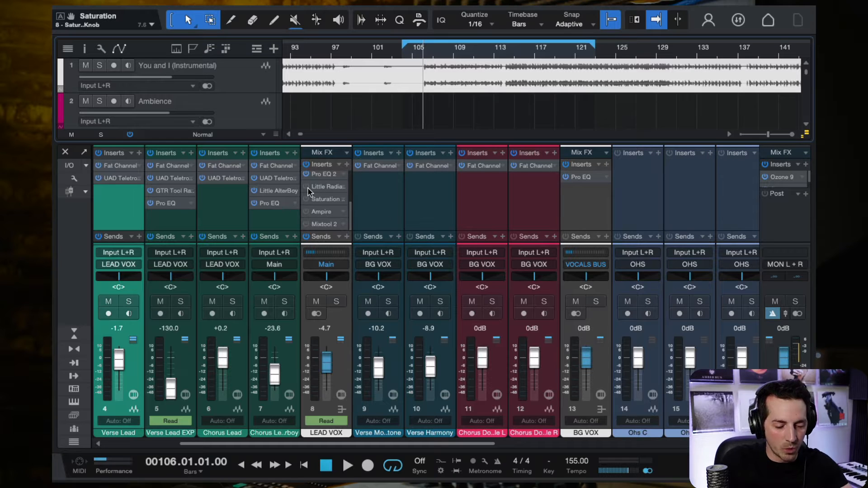
# Activate Saturation Knob on LEAD VOX and raise its saturation to about 9.9 during playback
pyautogui.click(306, 199)
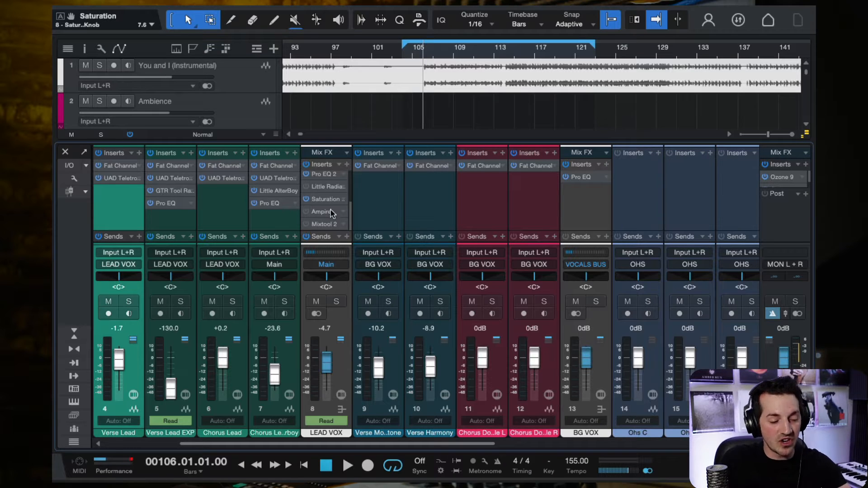
pyautogui.click(323, 200)
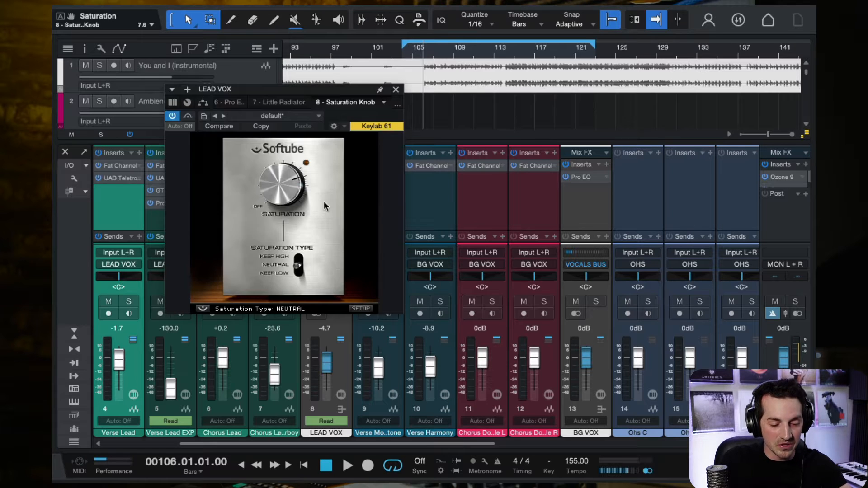
pyautogui.press('space')
pyautogui.moveTo(290, 174); pyautogui.dragTo(291, 162)
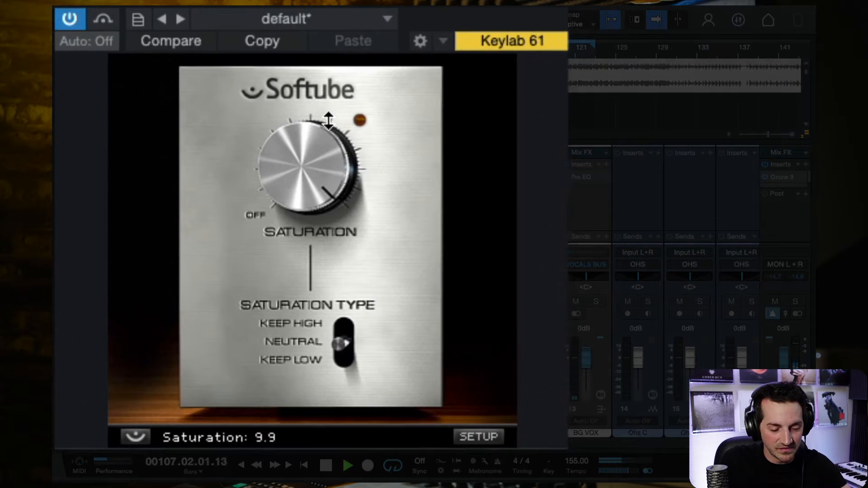
pyautogui.moveTo(328, 121); pyautogui.dragTo(330, 124)
# Solo the LEAD VOX bus and resume playback
pyautogui.press('space')
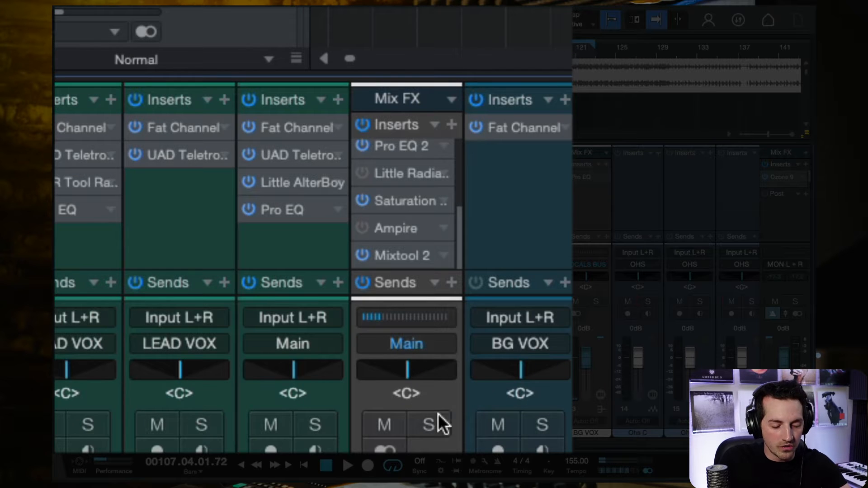
pyautogui.click(437, 418)
pyautogui.press('space')
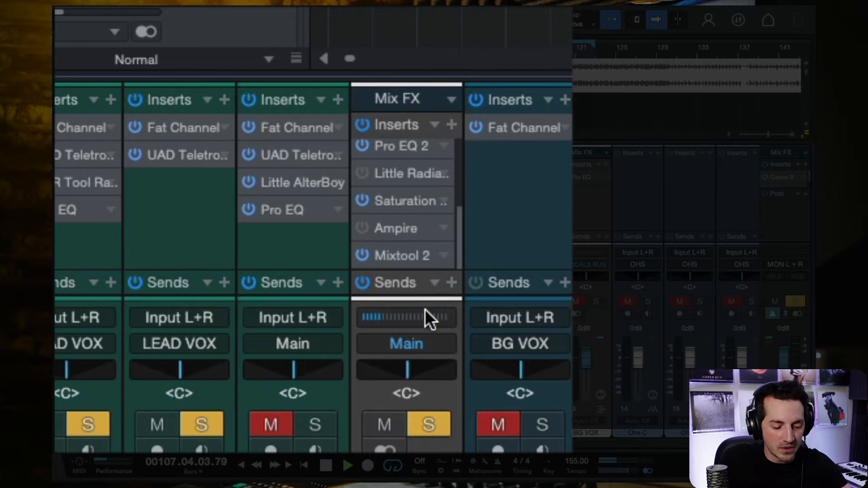
# Sweep Saturation Knob on the soloed LEAD VOX down to OFF and back up to a saturation of 7.7
pyautogui.click(403, 201)
pyautogui.moveTo(290, 155); pyautogui.dragTo(298, 421)
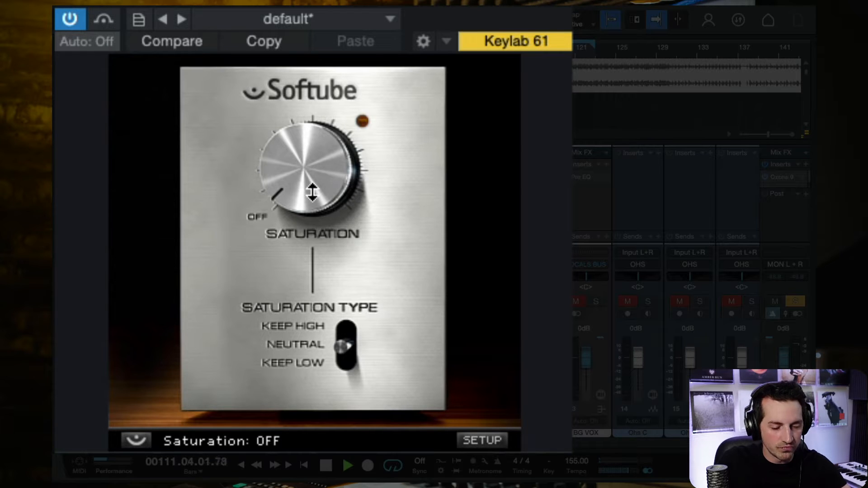
pyautogui.moveTo(312, 192); pyautogui.dragTo(355, 134)
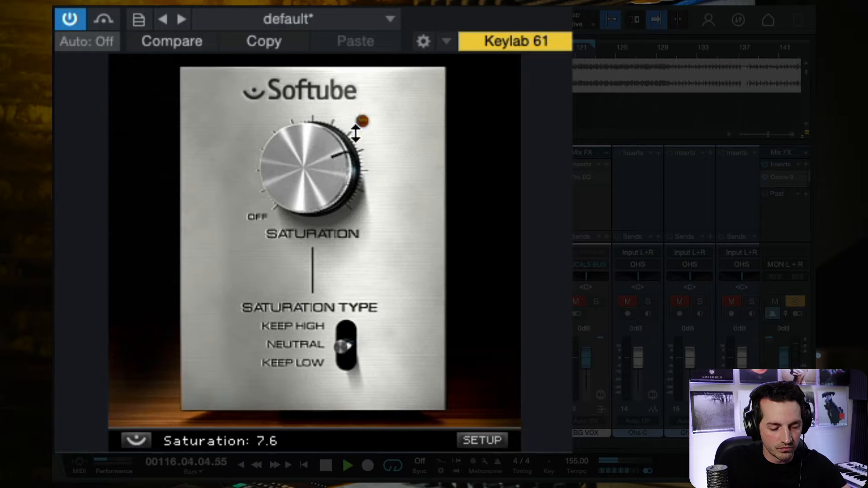
pyautogui.moveTo(326, 170); pyautogui.dragTo(327, 168)
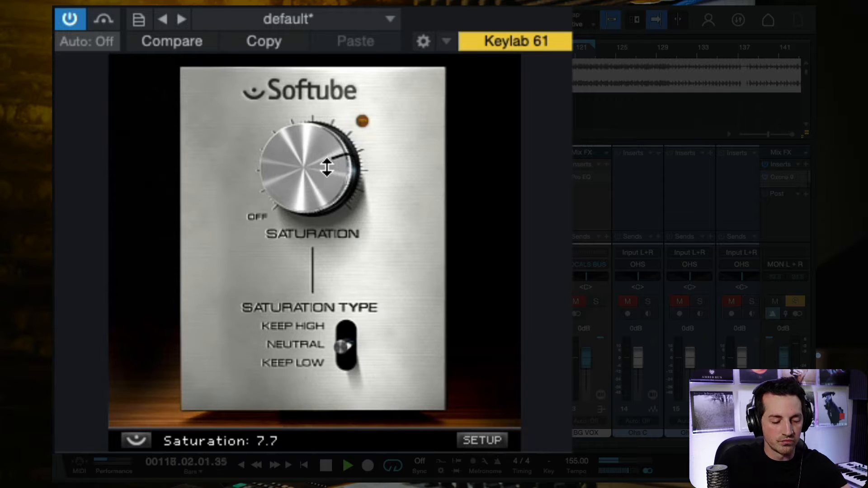
pyautogui.press('space')
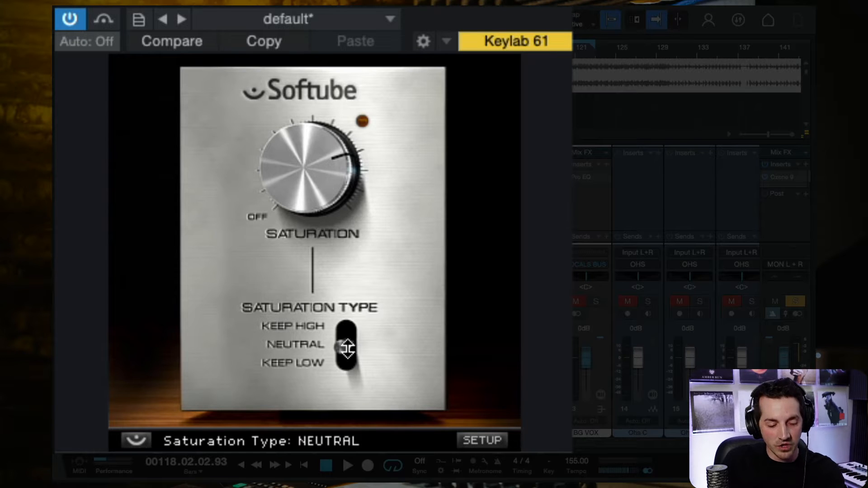
# Switch the saturation type to KEEP HIGH and audition the soloed lead vocal
pyautogui.moveTo(347, 348); pyautogui.dragTo(344, 264)
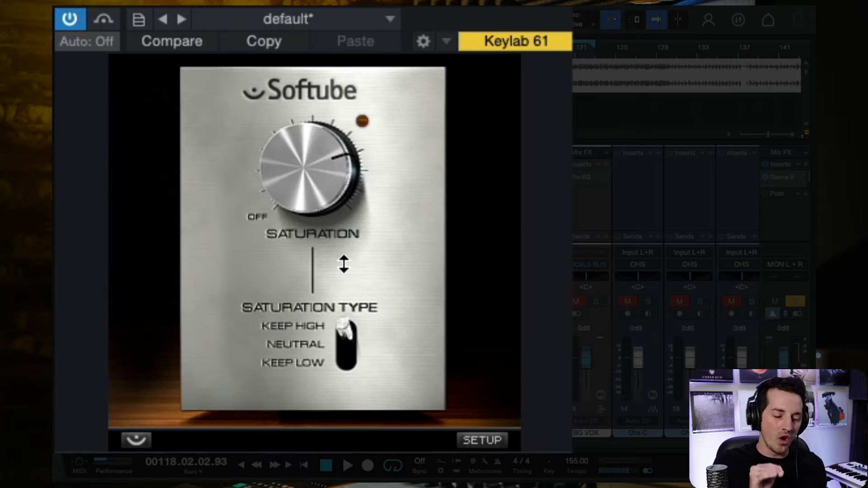
pyautogui.press('space')
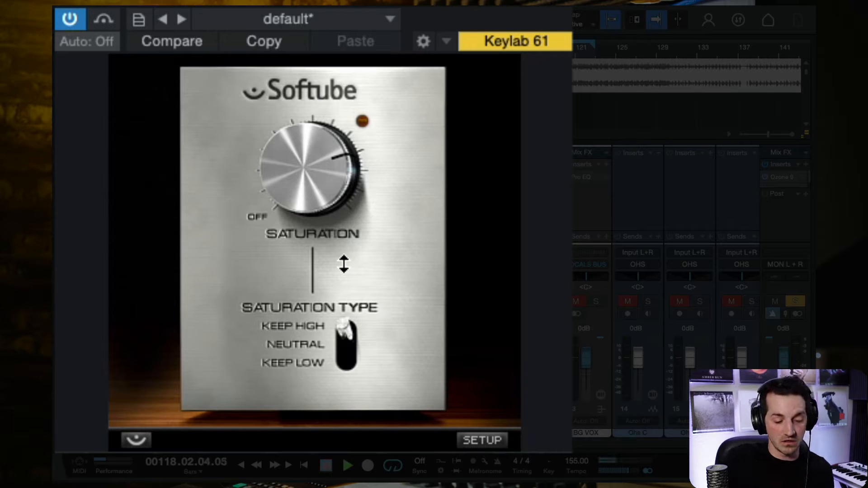
pyautogui.moveTo(351, 325)
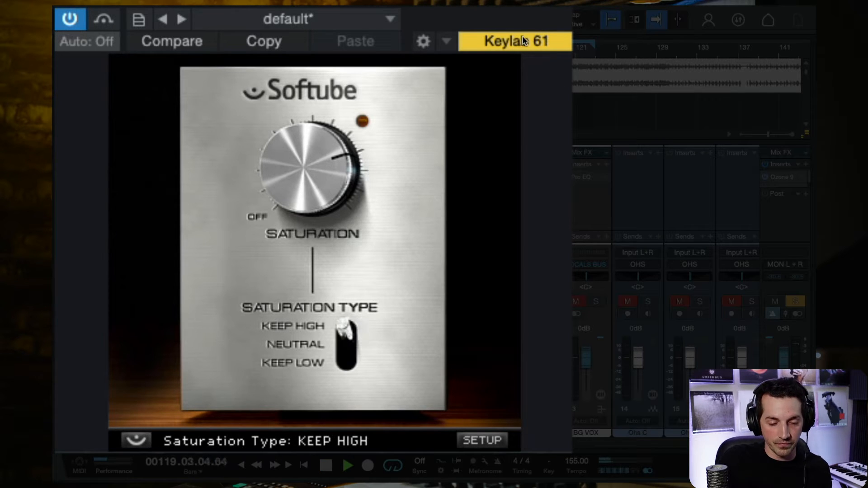
pyautogui.press('space')
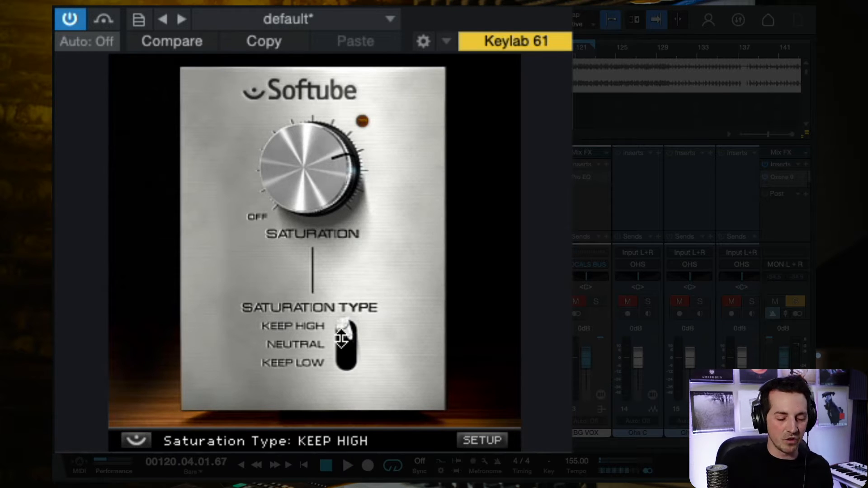
# Switch the saturation type to KEEP LOW and audition the soloed lead vocal
pyautogui.moveTo(341, 339); pyautogui.dragTo(342, 454)
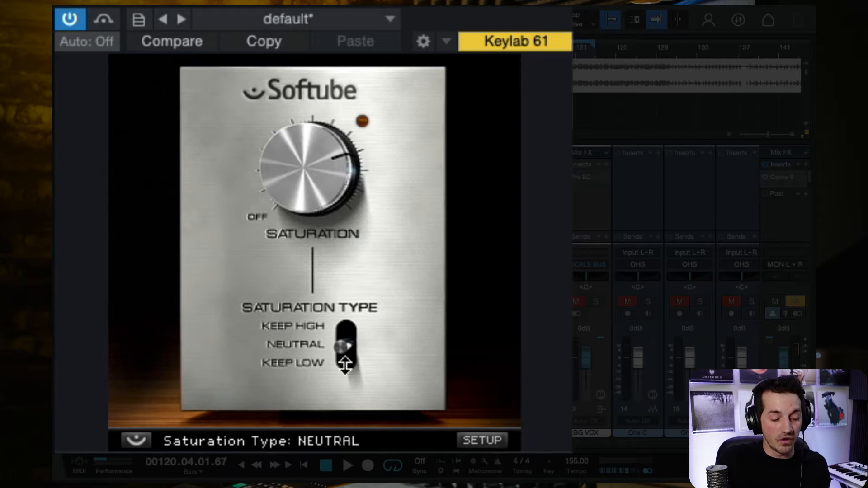
pyautogui.moveTo(345, 356); pyautogui.dragTo(344, 421)
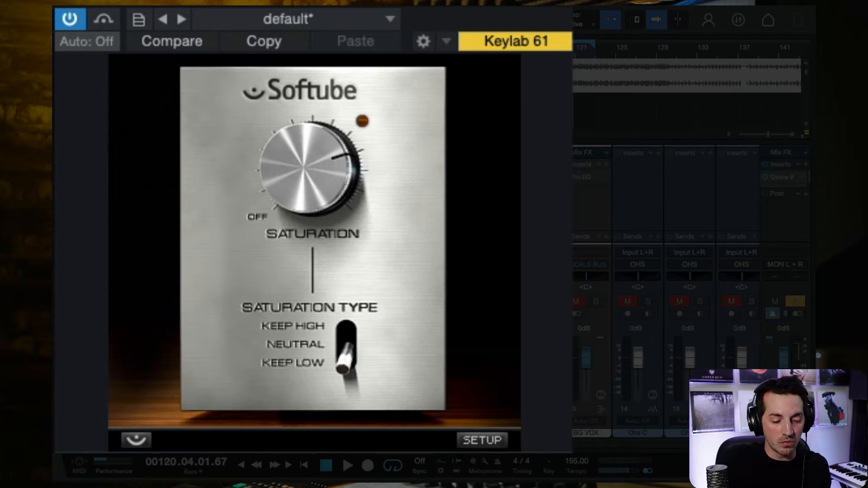
pyautogui.press('space')
pyautogui.moveTo(340, 364)
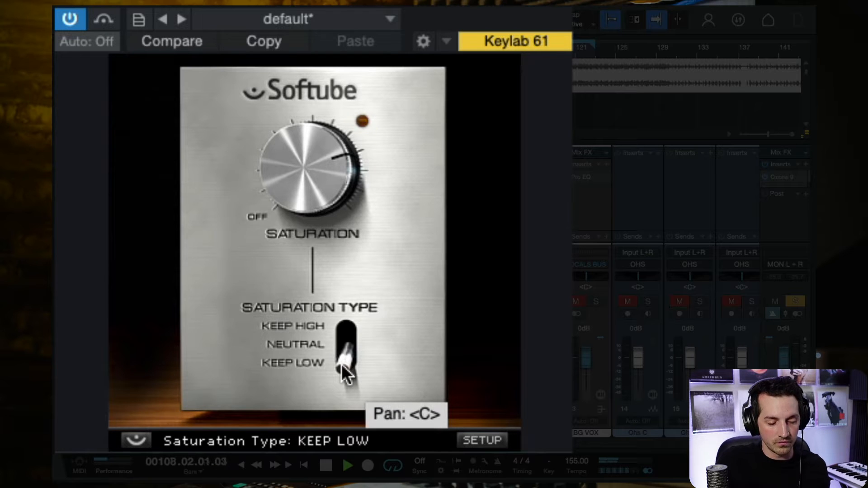
pyautogui.press('space')
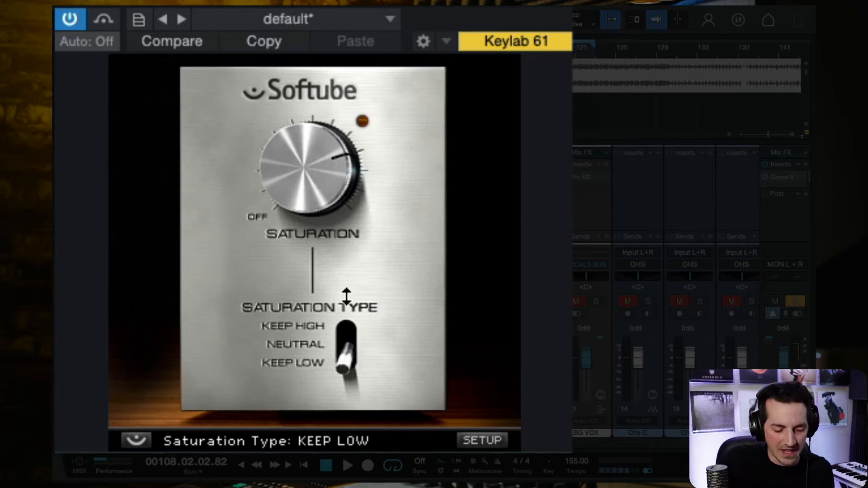
# Return the saturation type to NEUTRAL and compare the lead vocal with Saturation Knob bypassed and active before stopping playback
pyautogui.click(346, 343)
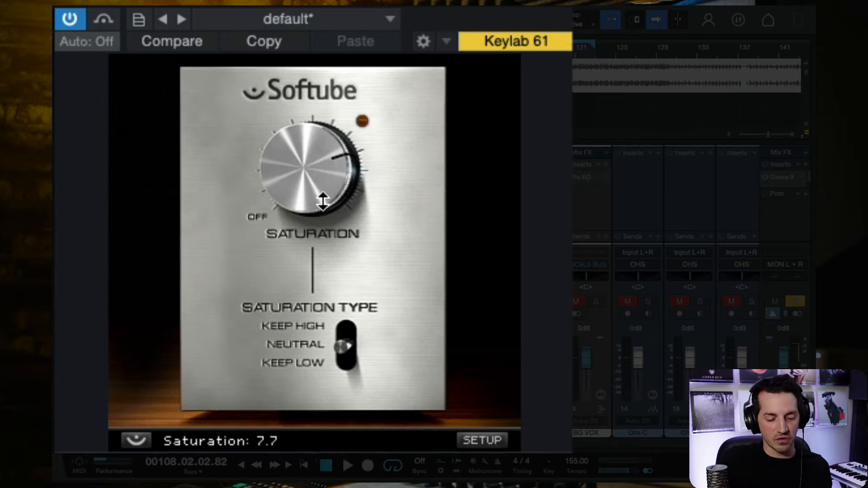
pyautogui.click(61, 21)
pyautogui.click(68, 19)
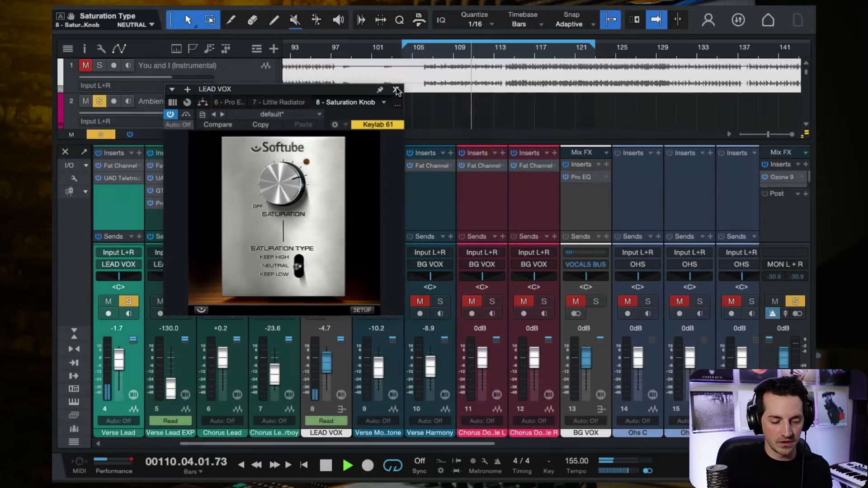
pyautogui.click(396, 91)
pyautogui.press('space')
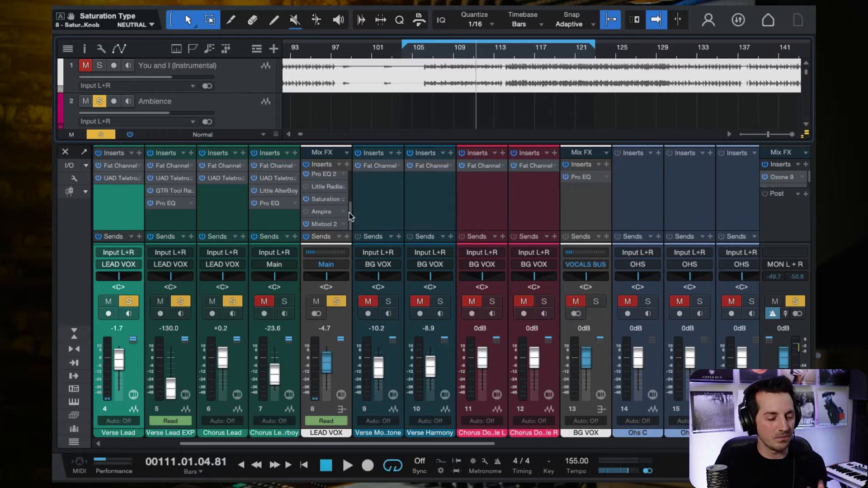
# Bypass Saturation Knob on the LEAD VOX bus, and activate and open Ampire
pyautogui.click(306, 199)
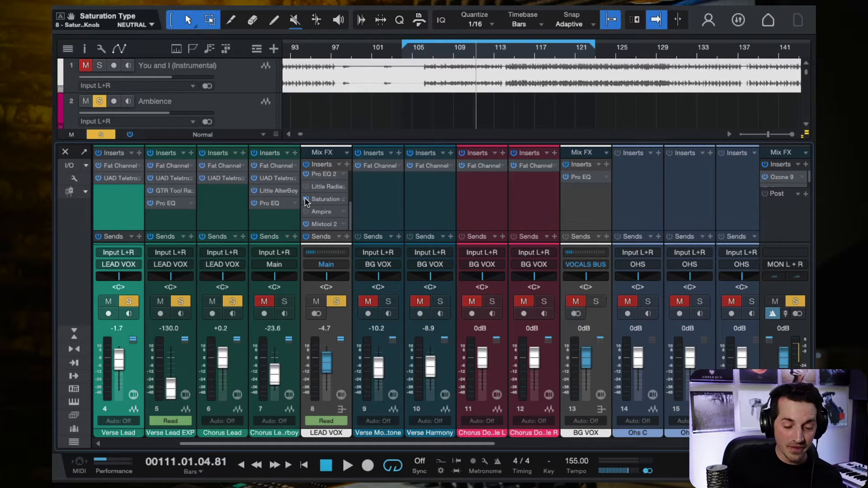
pyautogui.click(306, 200)
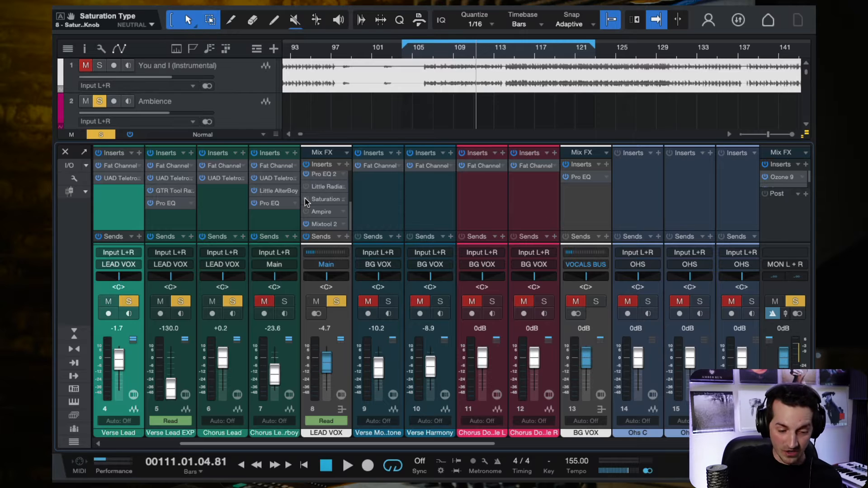
pyautogui.click(306, 212)
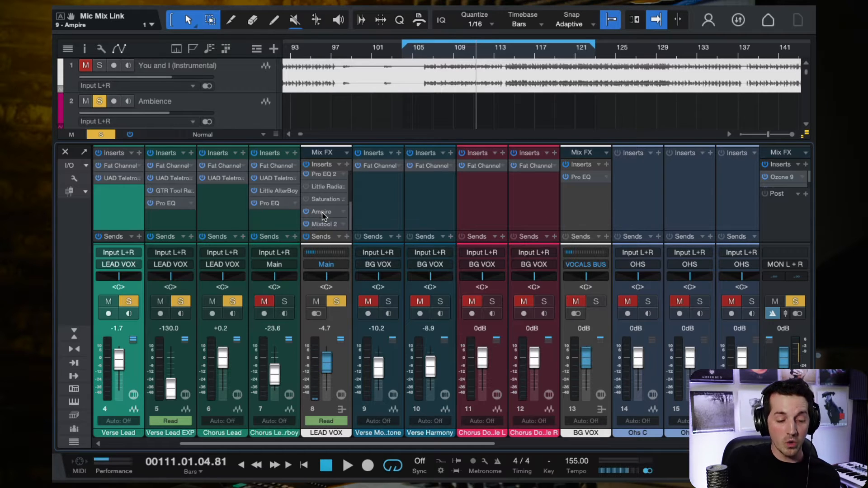
pyautogui.click(321, 212)
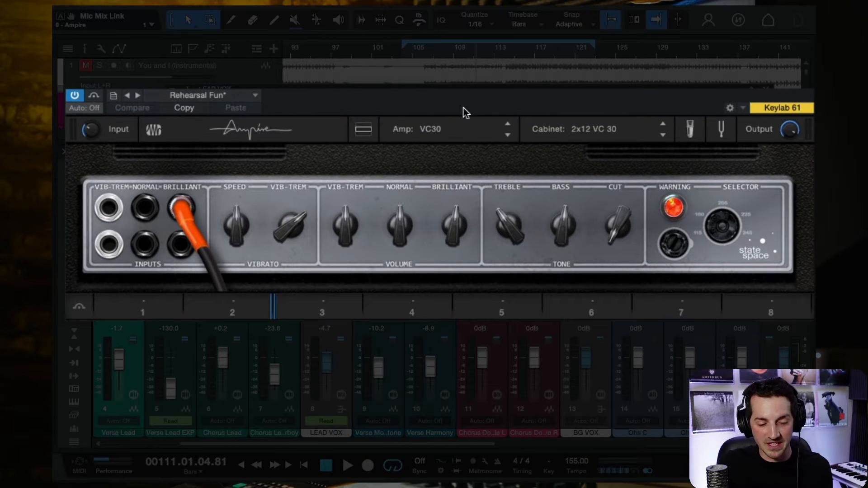
# Look through Ampire's Clean presets without changing Rehearsal Fun, and audition the soloed lead vocal through the VC30 amp
pyautogui.click(221, 94)
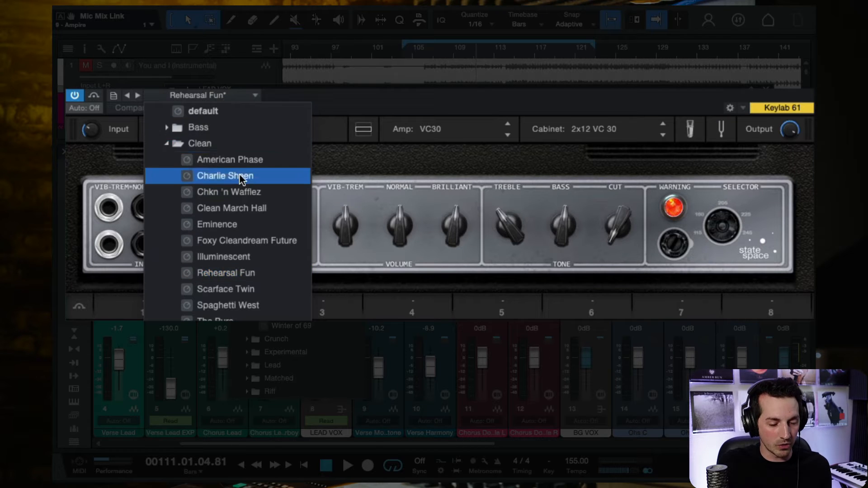
pyautogui.click(379, 100)
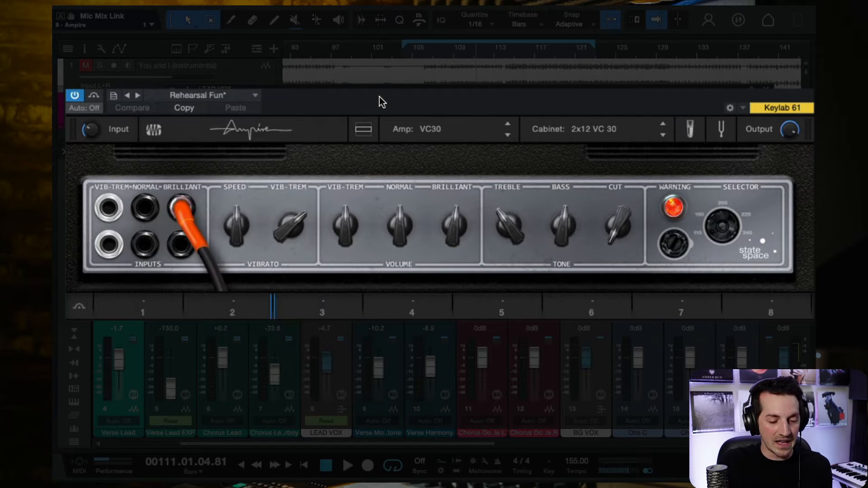
pyautogui.press('space')
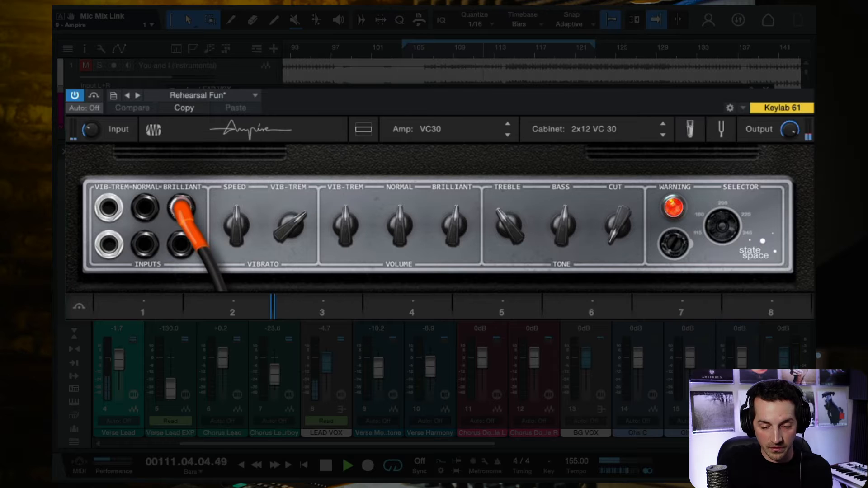
pyautogui.click(765, 88)
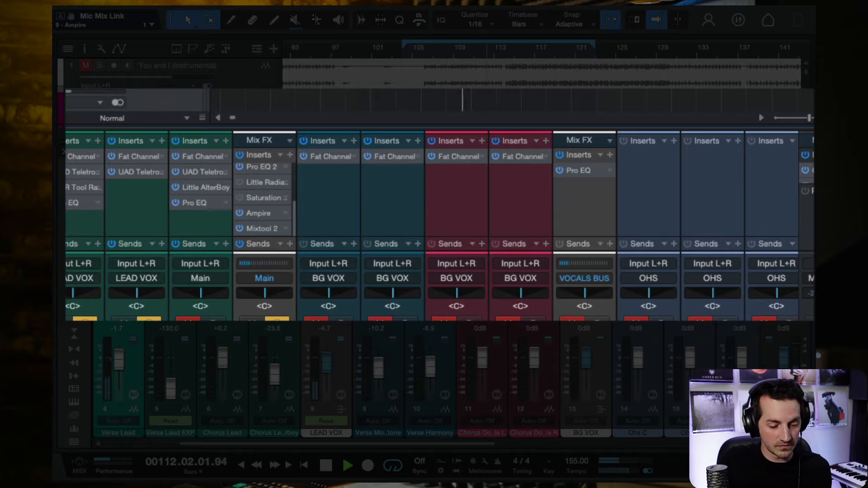
pyautogui.click(254, 214)
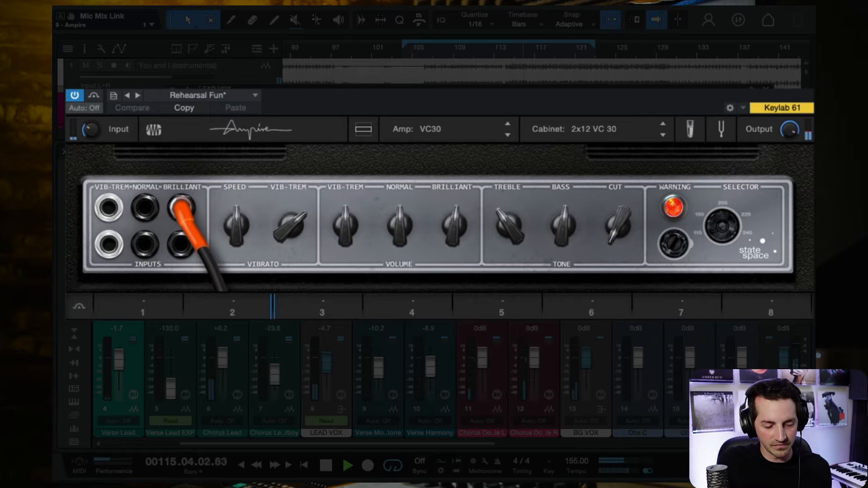
# Unsolo the lead vocal and set Ampire's output level to 11.10 dB while the full mix plays
pyautogui.press('s')
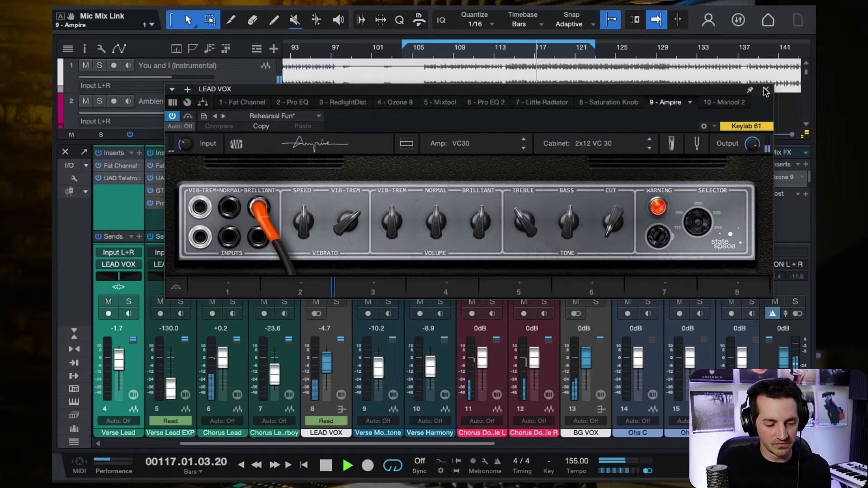
pyautogui.click(766, 89)
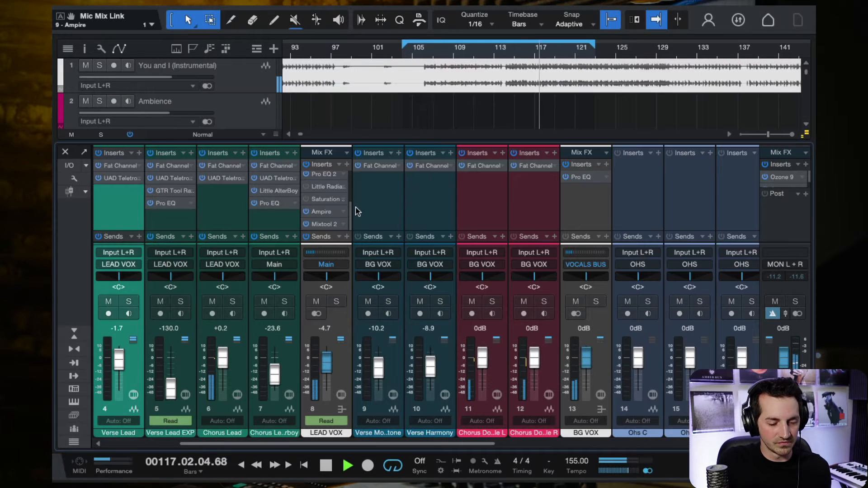
pyautogui.click(326, 211)
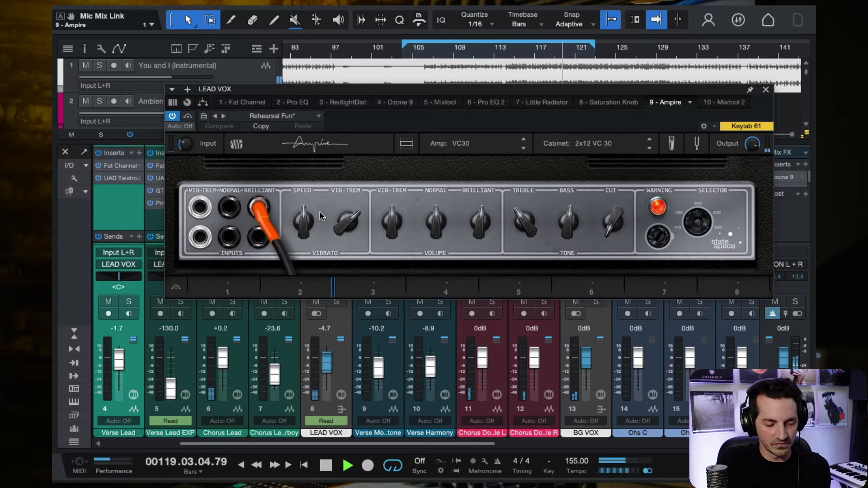
pyautogui.moveTo(754, 148); pyautogui.dragTo(750, 133)
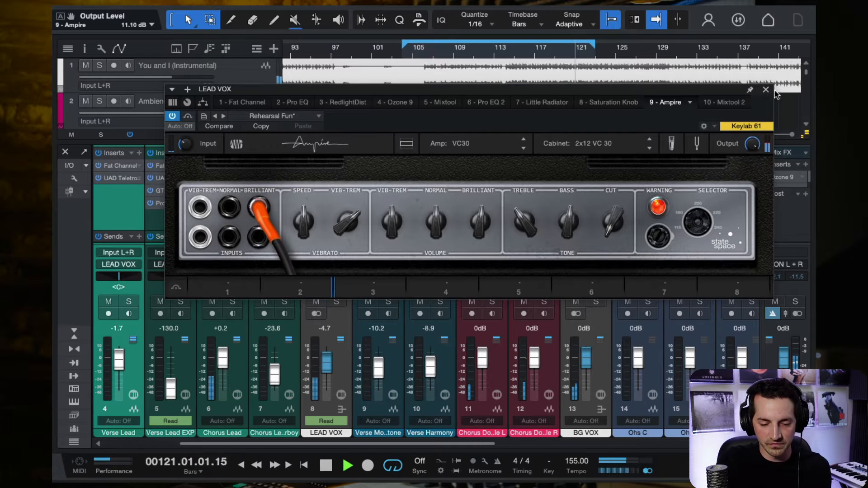
pyautogui.click(763, 91)
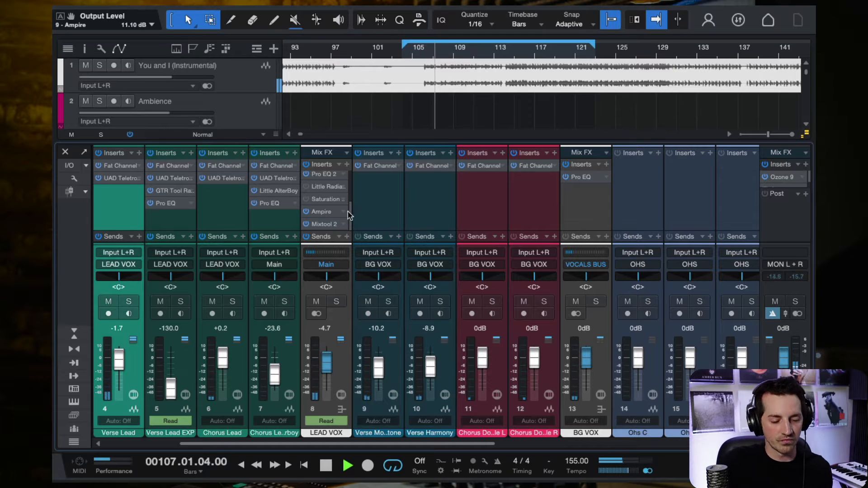
# Compare the full mix with Ampire on and off, and leave it bypassed on LEAD VOX with playback stopped
pyautogui.click(306, 212)
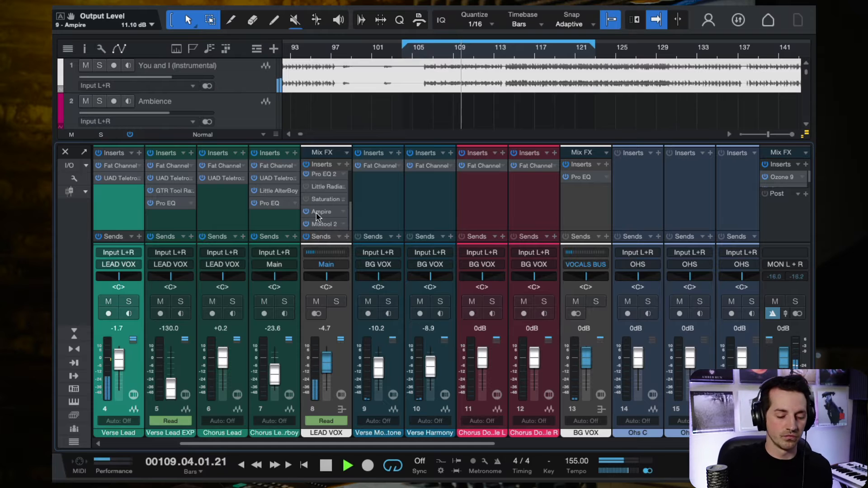
pyautogui.press('space')
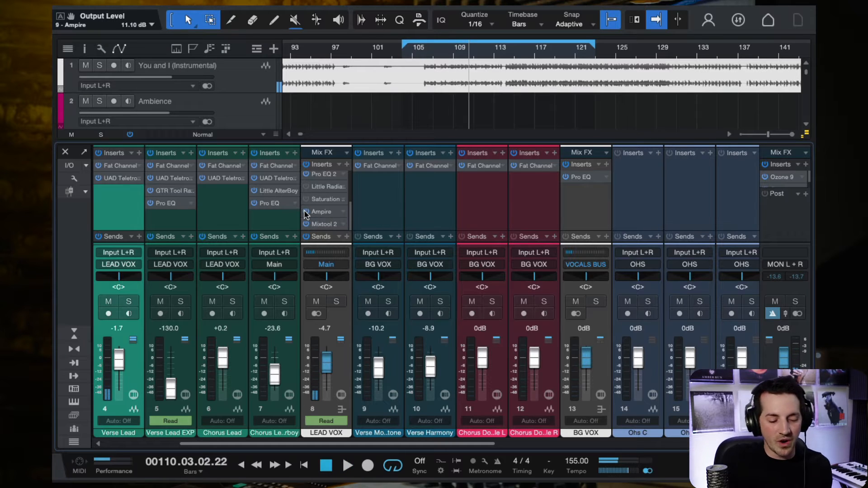
pyautogui.click(306, 212)
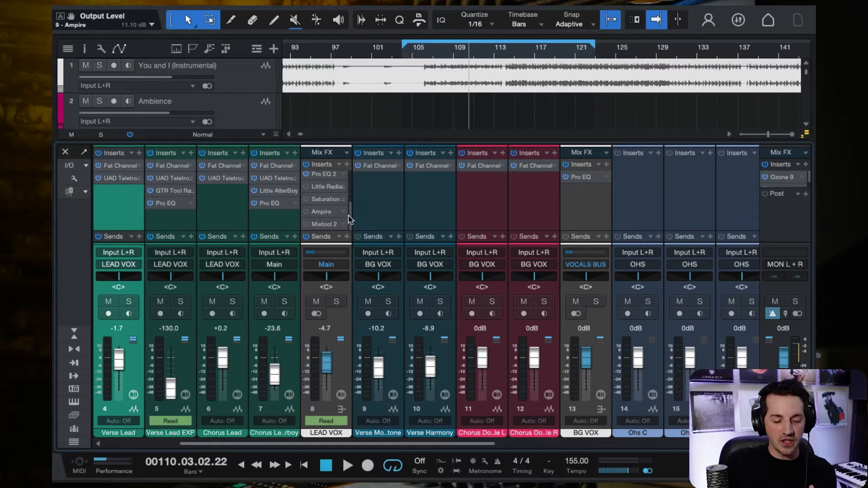
# Search the plug-ins for "oxide" and insert UAD Oxide Tape on the LEAD VOX bus
pyautogui.click(347, 165)
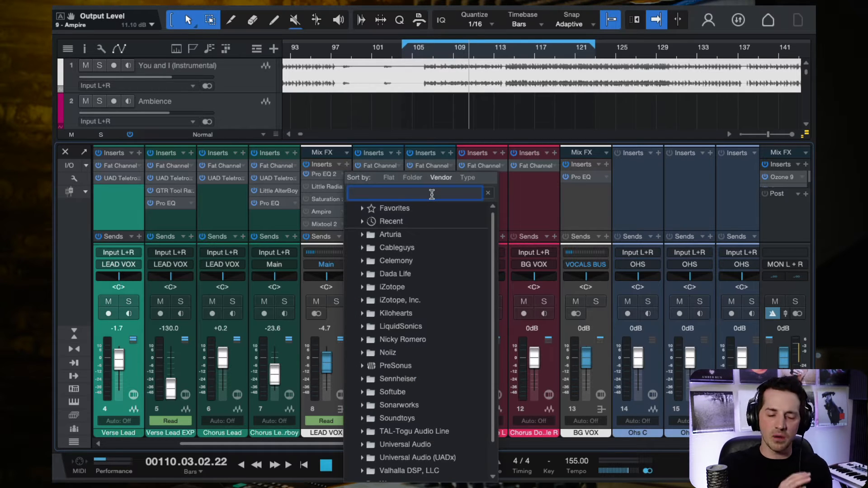
pyautogui.write('oxide')
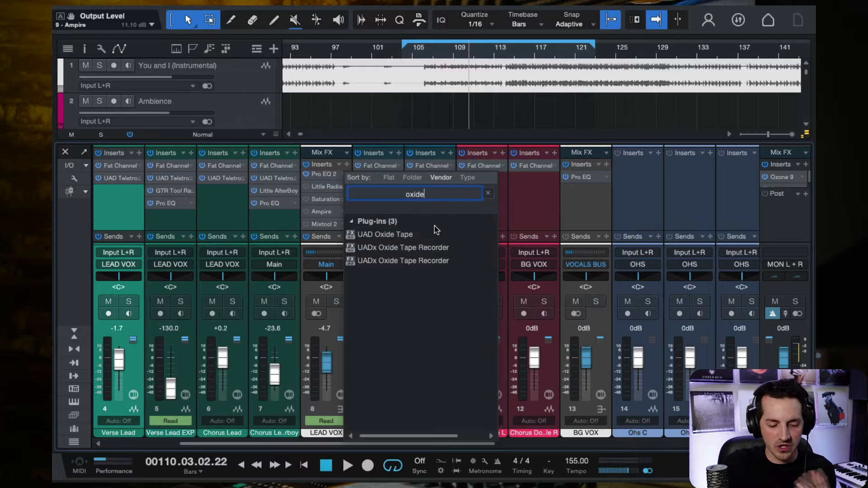
pyautogui.click(400, 235)
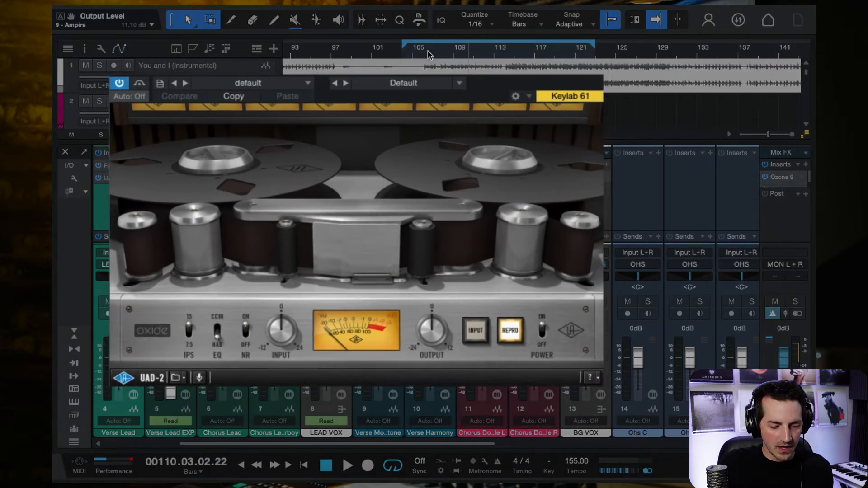
# Play the mix while sweeping Oxide Tape's input level up and down, and leave the input above 0 with playback stopped
pyautogui.press('space')
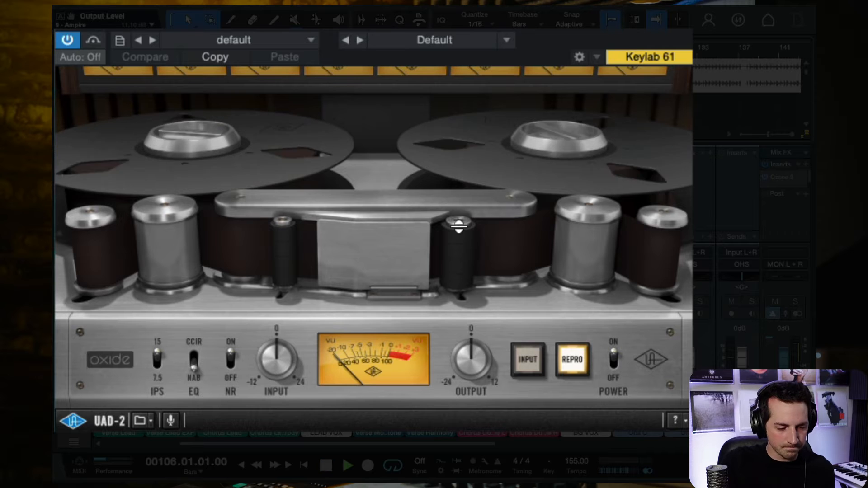
pyautogui.moveTo(272, 365); pyautogui.dragTo(269, 307)
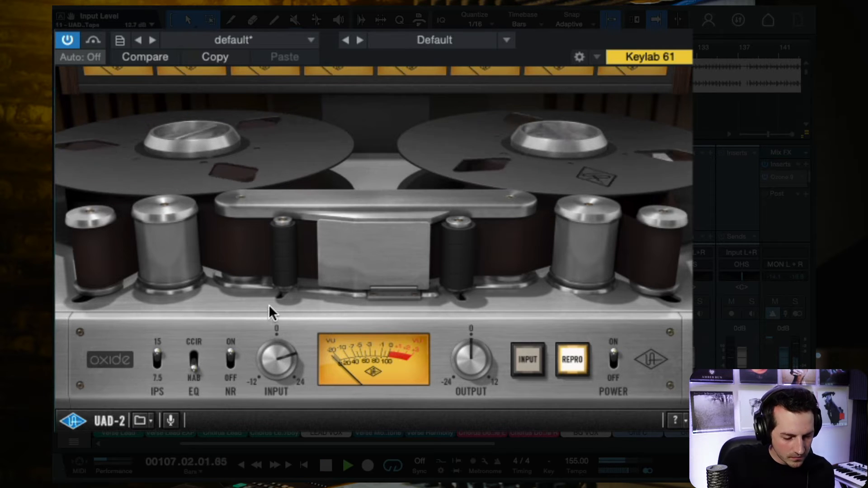
pyautogui.moveTo(276, 361); pyautogui.dragTo(281, 314)
pyautogui.moveTo(295, 376); pyautogui.dragTo(312, 437)
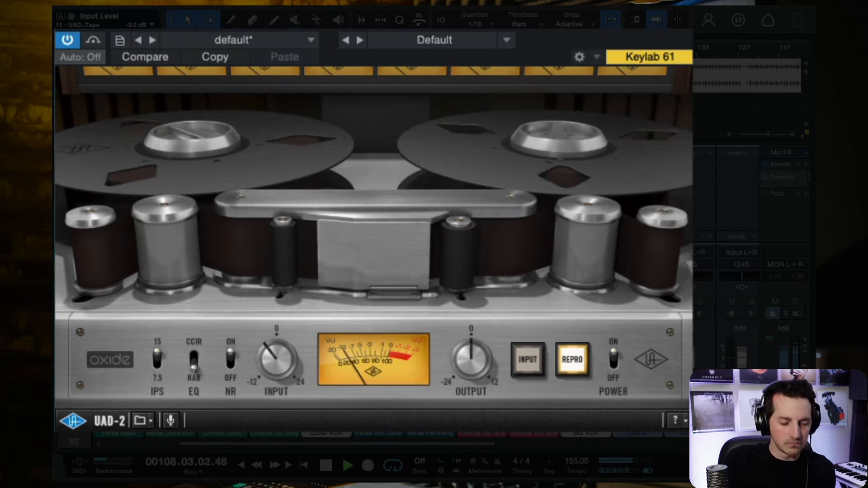
pyautogui.press('space')
pyautogui.moveTo(270, 375); pyautogui.dragTo(274, 330)
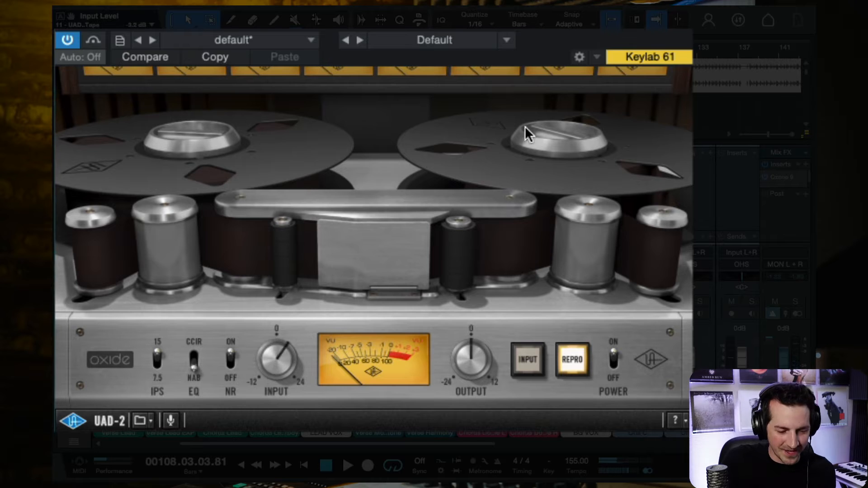
# Load Oxide Tape's Warm Vocal Smooth +2VU preset and audition it in the mix
pyautogui.click(502, 39)
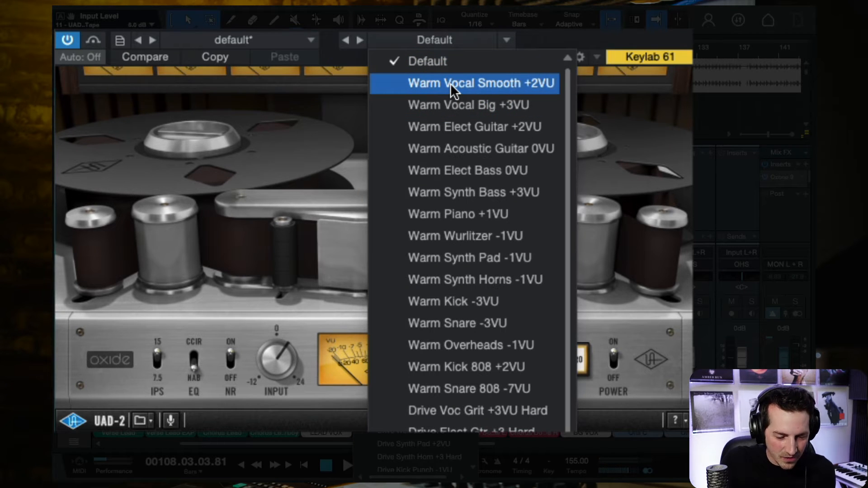
pyautogui.click(450, 83)
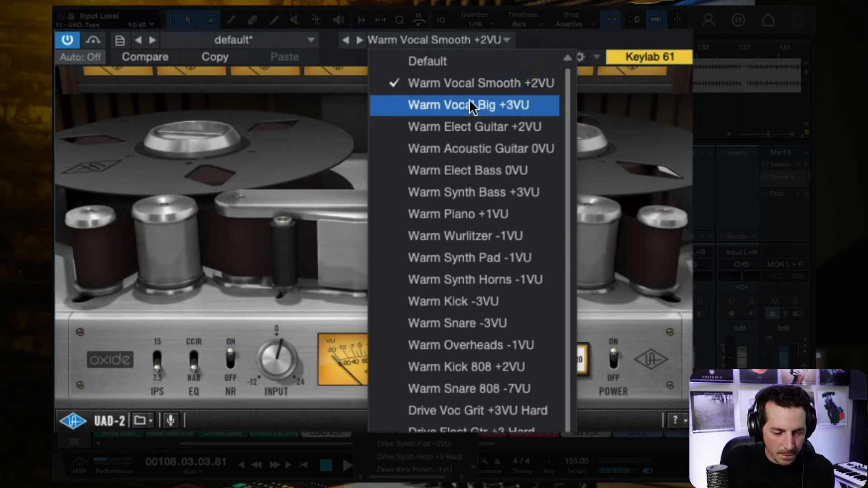
pyautogui.click(567, 30)
pyautogui.press('space')
# Load Oxide Tape's Warm Vocal Big +3VU preset and compare the mix with the plug-in bypassed and active
pyautogui.click(503, 40)
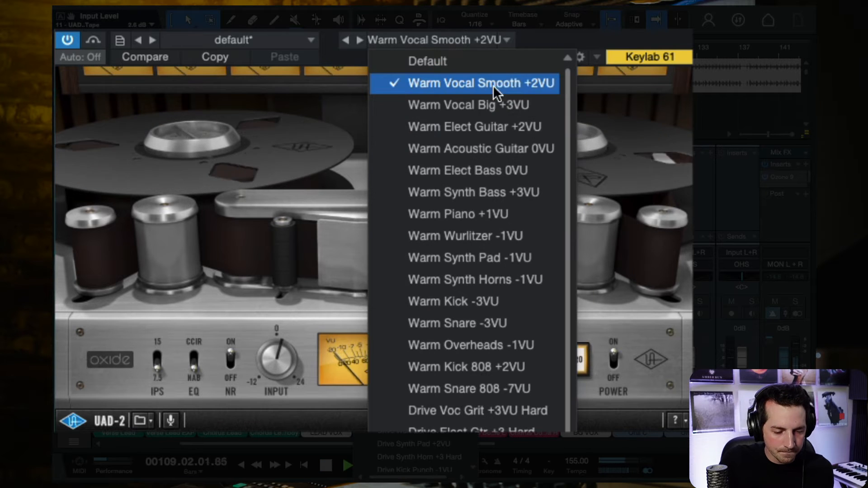
pyautogui.scroll(-3, 475, 423)
pyautogui.scroll(3, 474, 422)
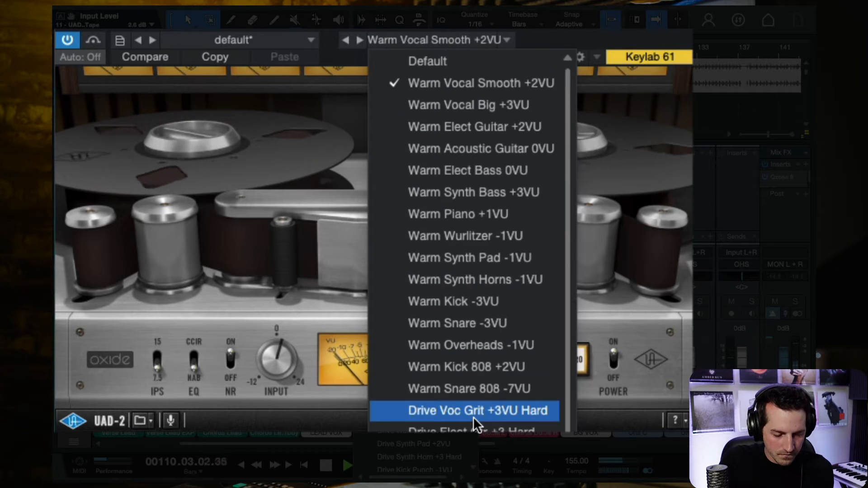
pyautogui.click(460, 107)
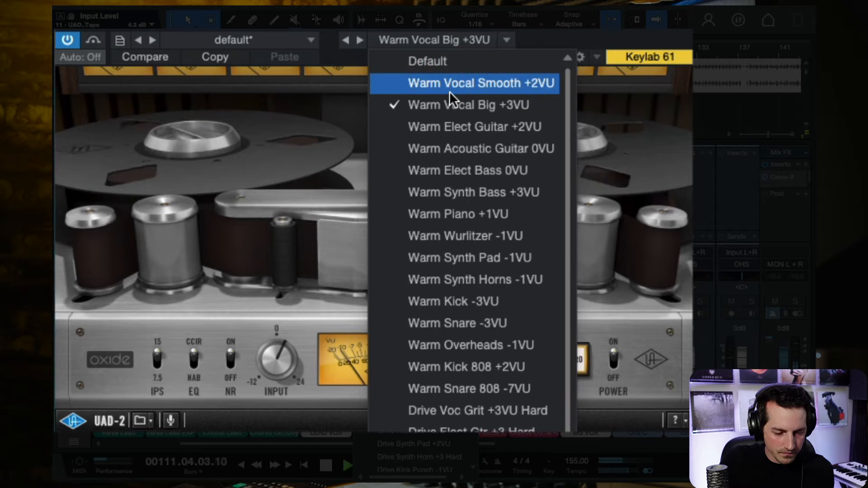
pyautogui.click(537, 35)
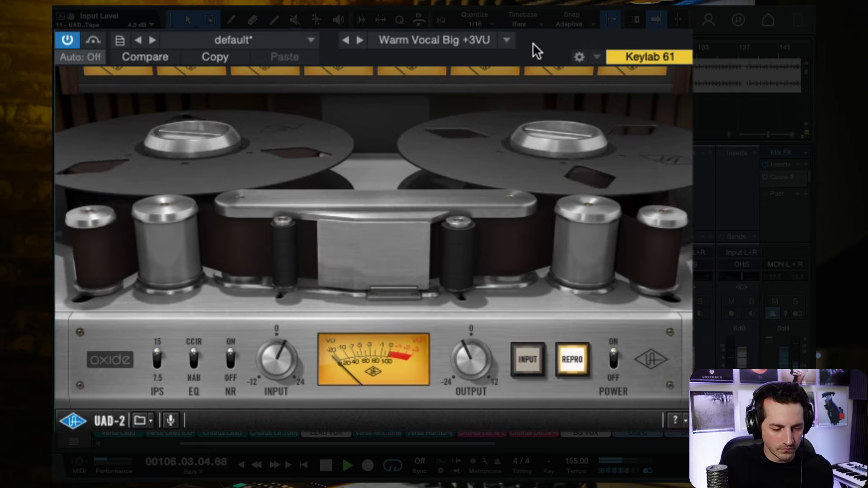
pyautogui.click(69, 39)
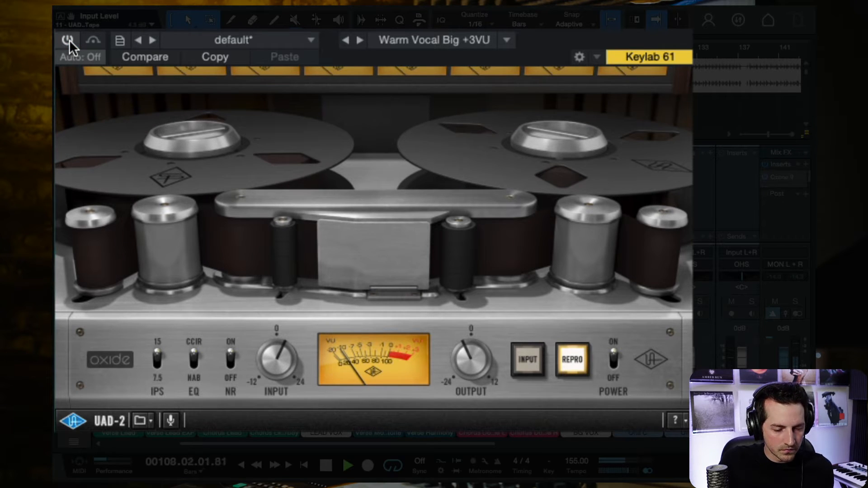
pyautogui.click(69, 39)
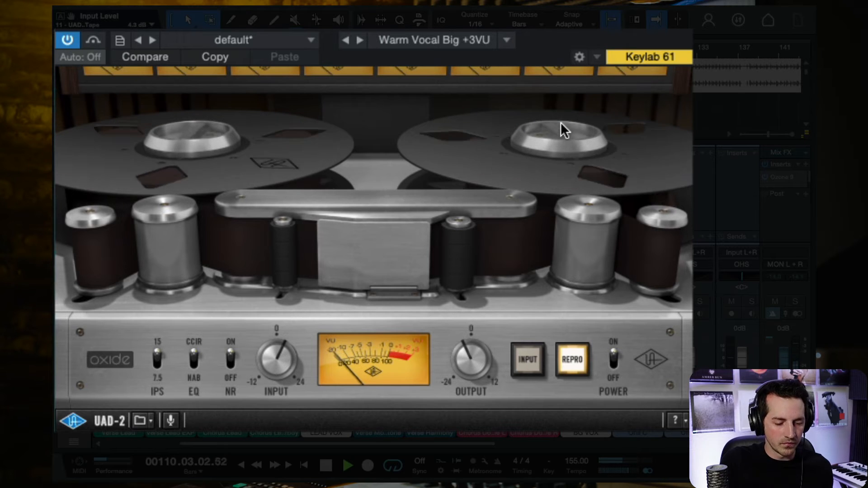
# Stop playback, close Oxide Tape, search the plug-ins for "pro" and insert Pro EQ at the end of the LEAD VOX chain
pyautogui.press('space')
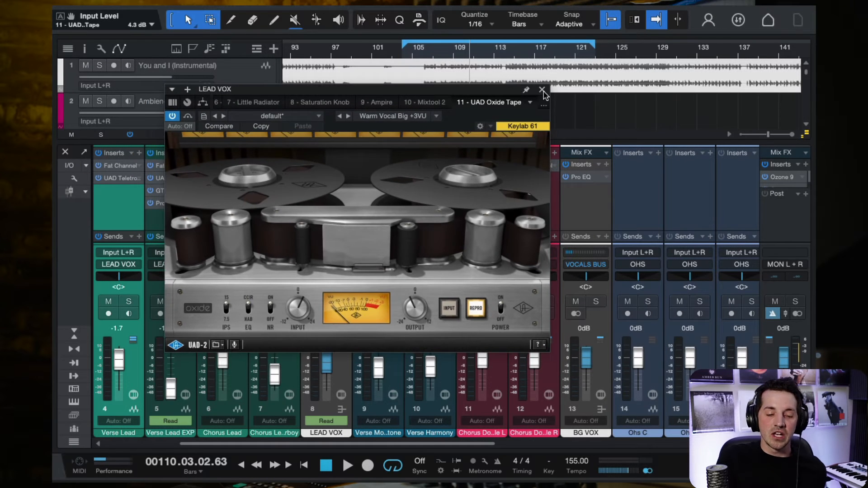
pyautogui.click(542, 90)
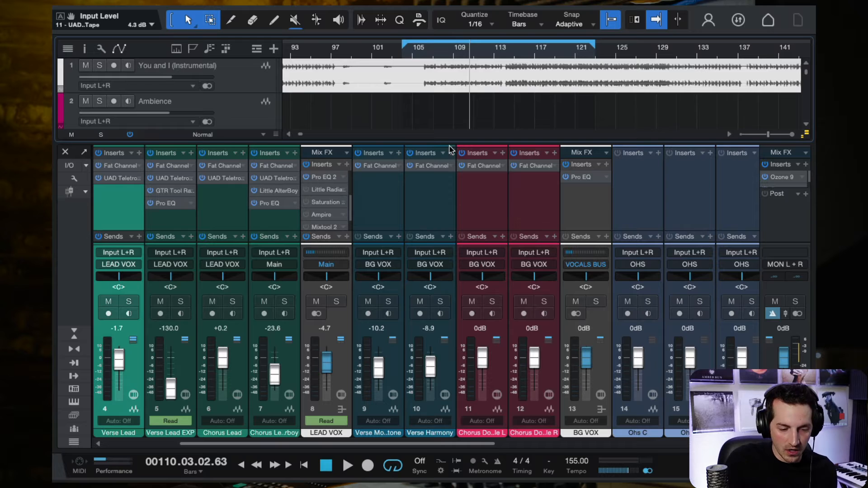
pyautogui.moveTo(350, 203); pyautogui.dragTo(348, 215)
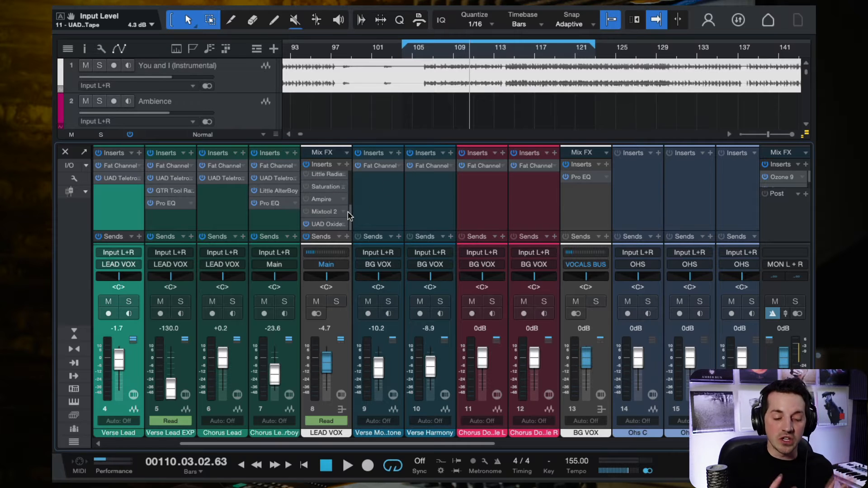
pyautogui.click(346, 165)
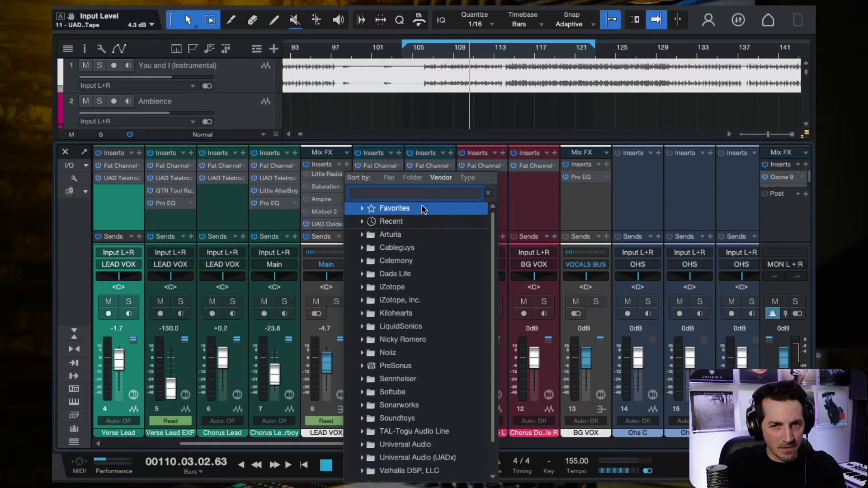
pyautogui.write('pro')
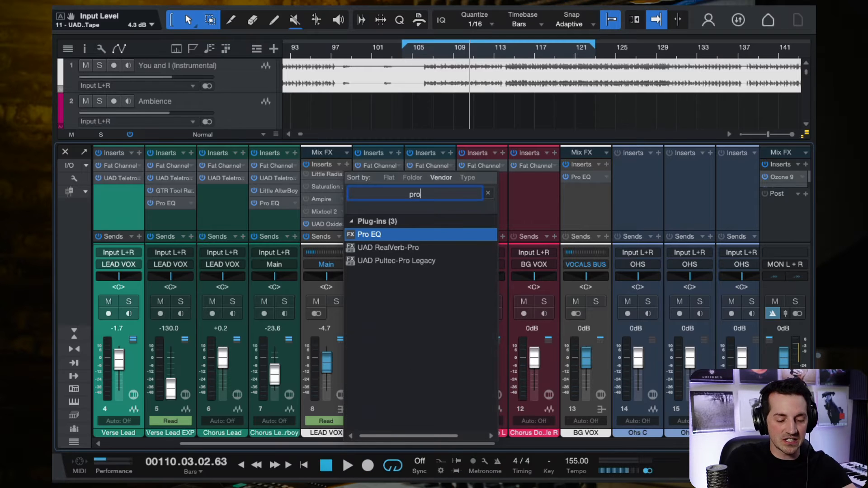
pyautogui.doubleClick(387, 236)
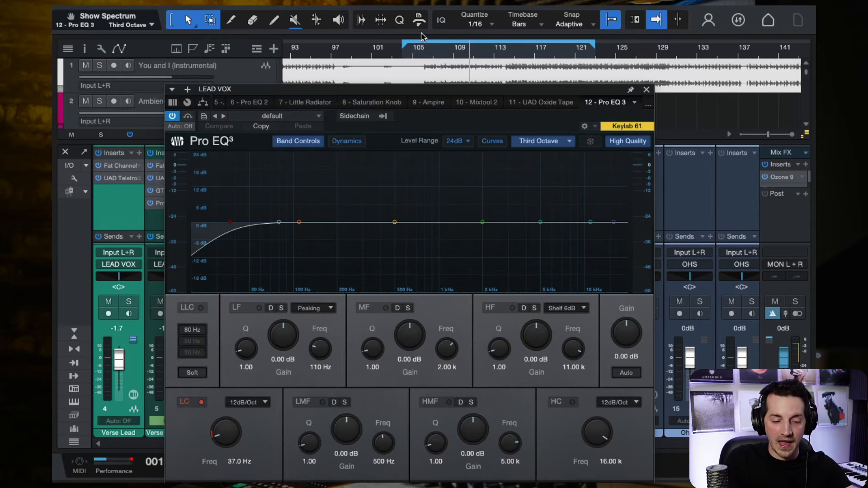
# Move the playback position to bar 106 and reopen the new Pro EQ 3 on the LEAD VOX bus
pyautogui.click(423, 62)
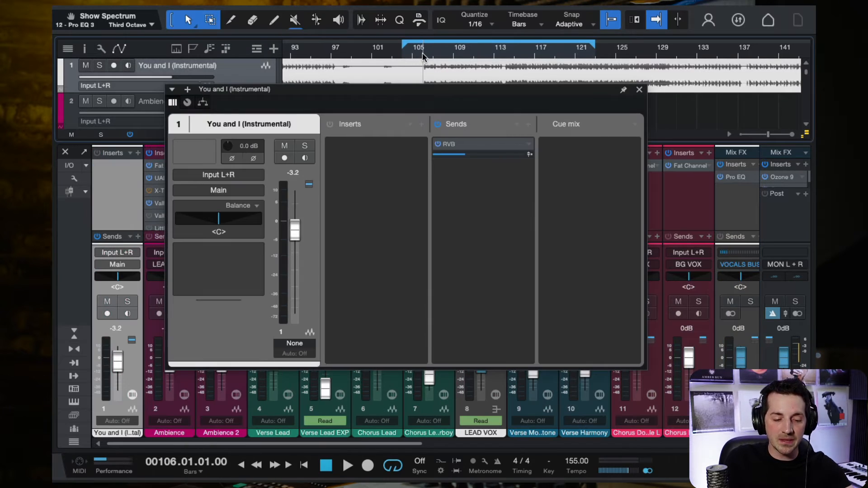
pyautogui.click(630, 87)
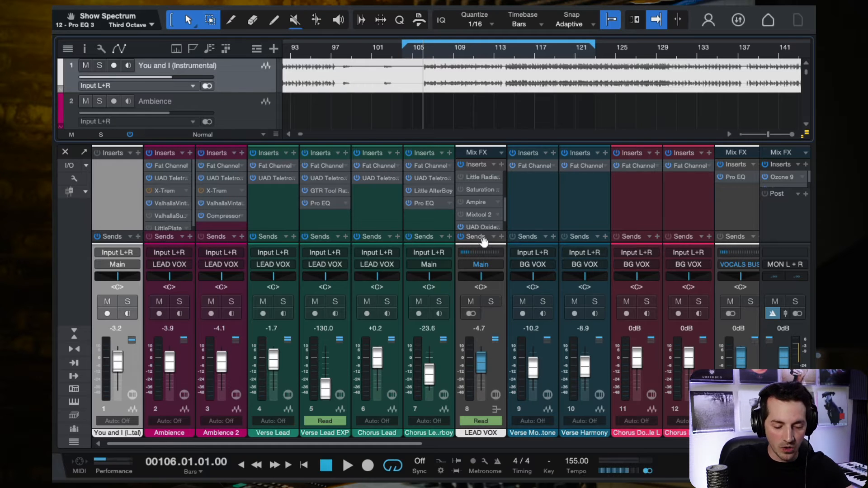
pyautogui.scroll(-1, 505, 214)
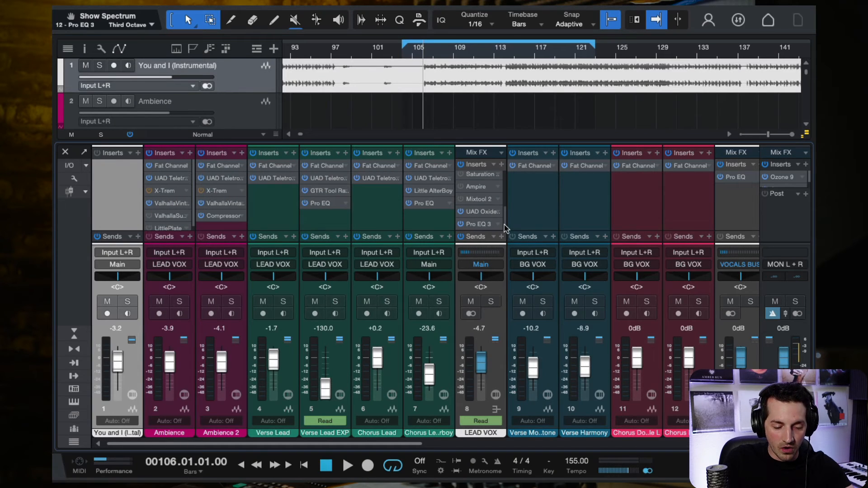
pyautogui.click(479, 227)
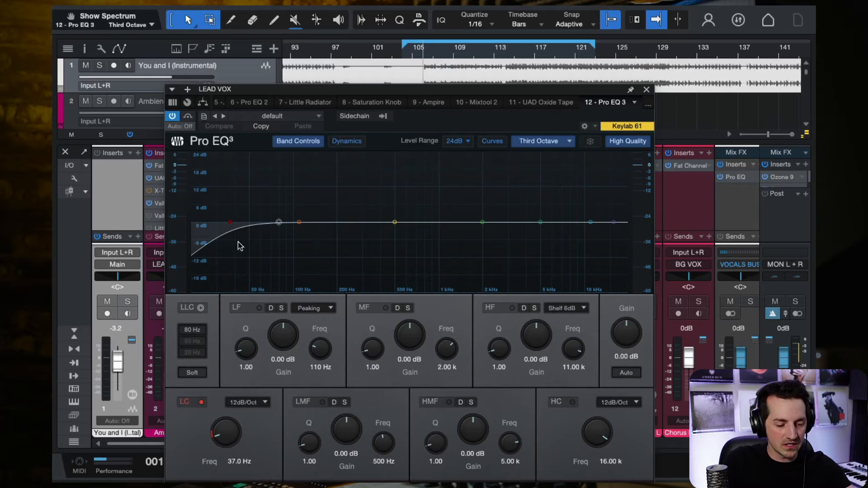
# Shape Pro EQ 3's lows during playback: low cut at 60.9 Hz, LF -0.60 dB at 170 Hz, LMF -6.15 dB at 278 Hz
pyautogui.click(230, 220)
pyautogui.click(229, 223)
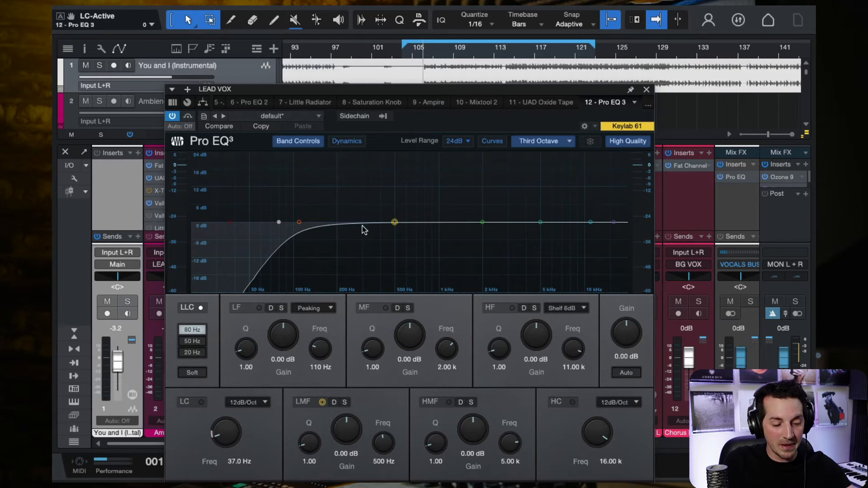
pyautogui.moveTo(298, 222); pyautogui.dragTo(246, 221)
pyautogui.click(279, 222)
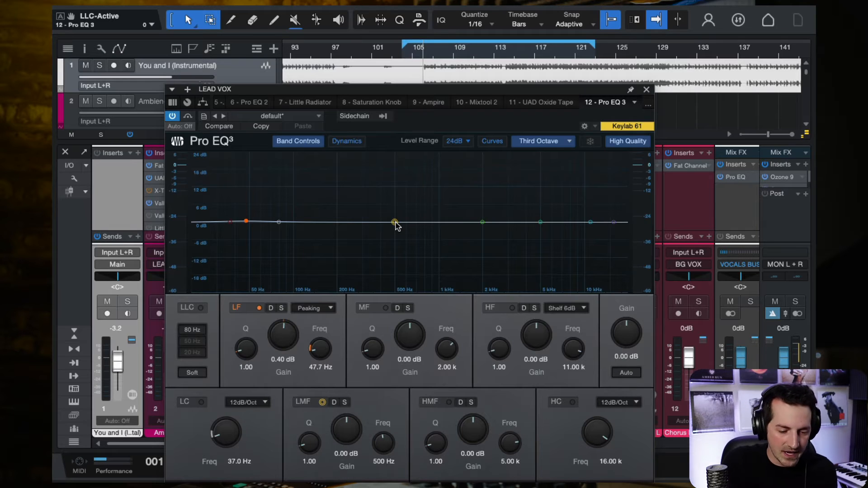
pyautogui.moveTo(395, 221); pyautogui.dragTo(357, 242)
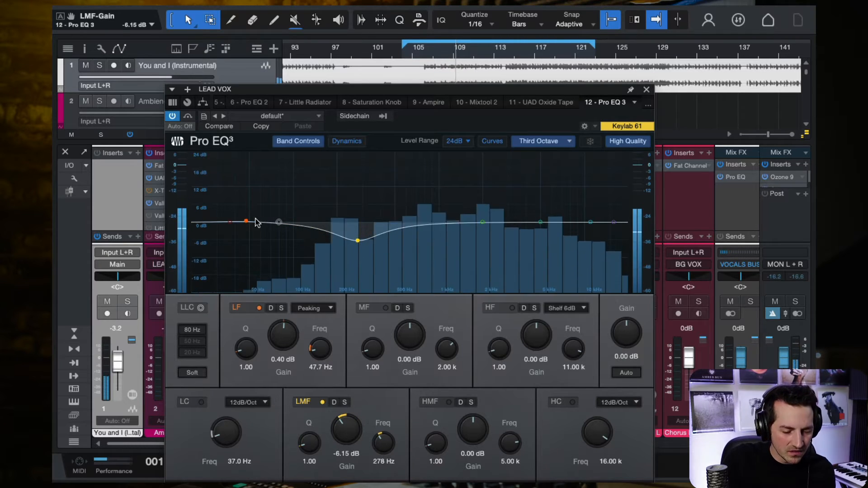
pyautogui.moveTo(246, 221); pyautogui.dragTo(326, 224)
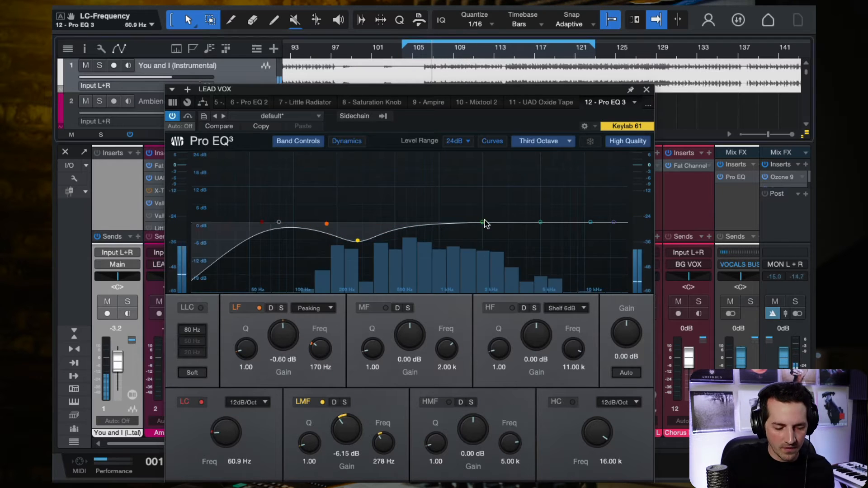
# Set Pro EQ 3's HF shelf to -5.95 dB at 5.76 kHz and its MF band to 2.58 dB at 1.98 kHz
pyautogui.moveTo(484, 223); pyautogui.dragTo(516, 211)
pyautogui.moveTo(592, 223); pyautogui.dragTo(548, 242)
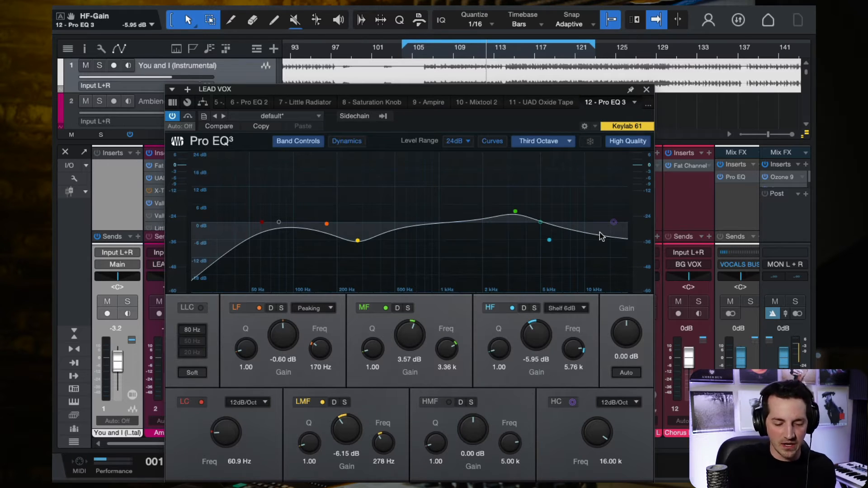
pyautogui.press('space')
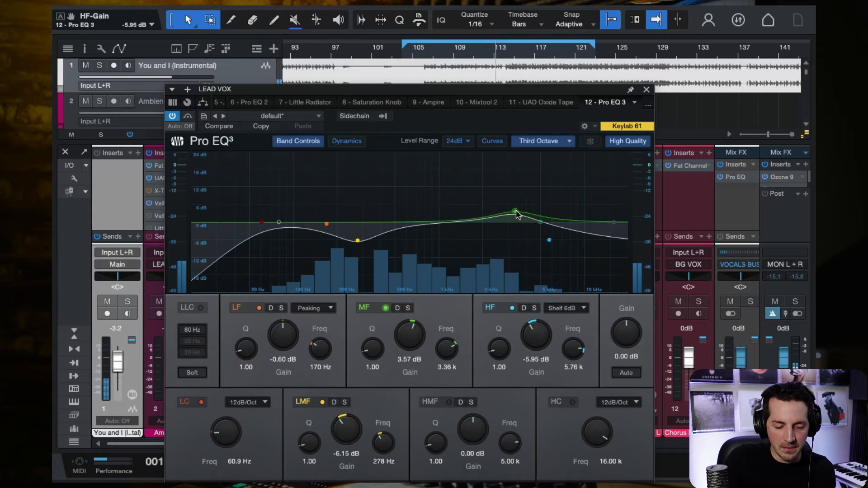
pyautogui.moveTo(517, 214); pyautogui.dragTo(482, 218)
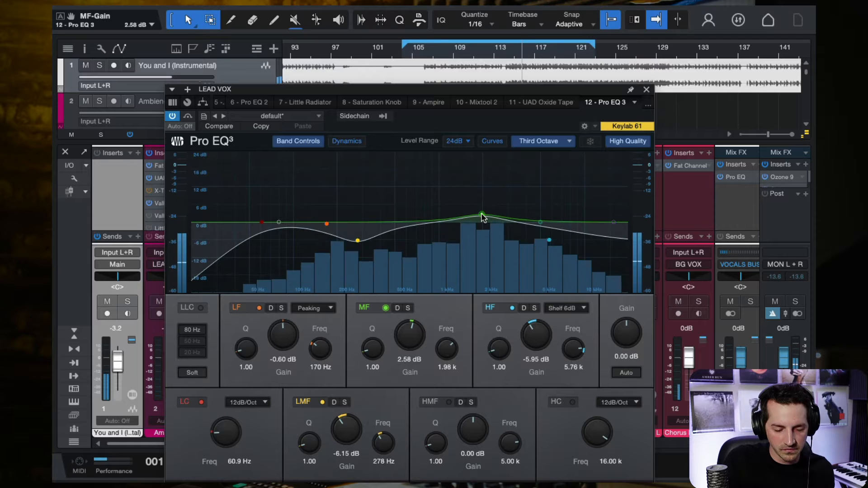
# Compare the mix with Pro EQ 3 bypassed and active, set the LMF gain to -3.37 dB, and close the EQ
pyautogui.click(173, 115)
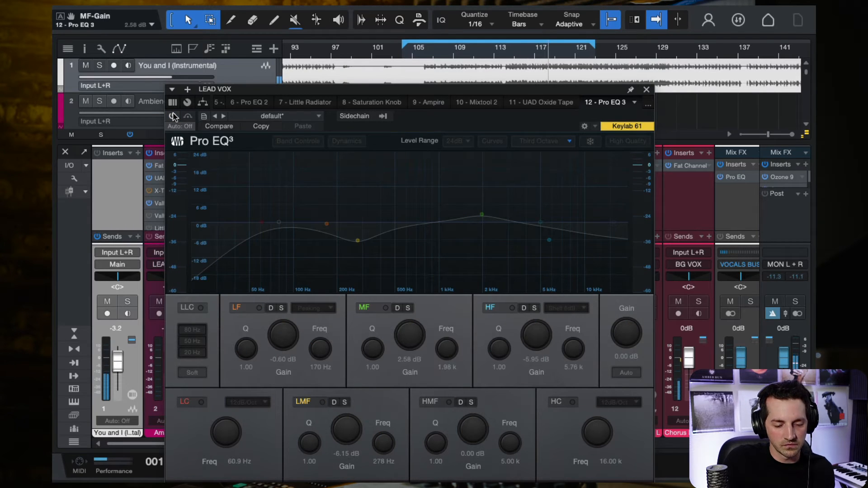
pyautogui.click(172, 116)
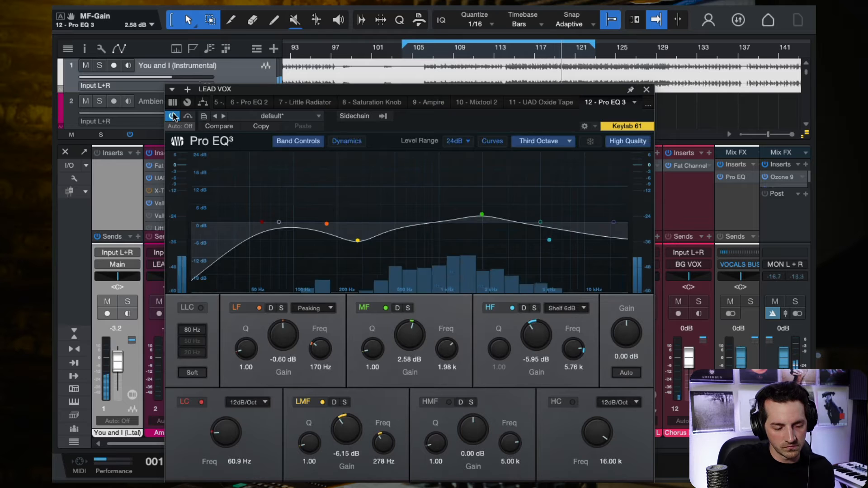
pyautogui.moveTo(358, 240); pyautogui.dragTo(360, 233)
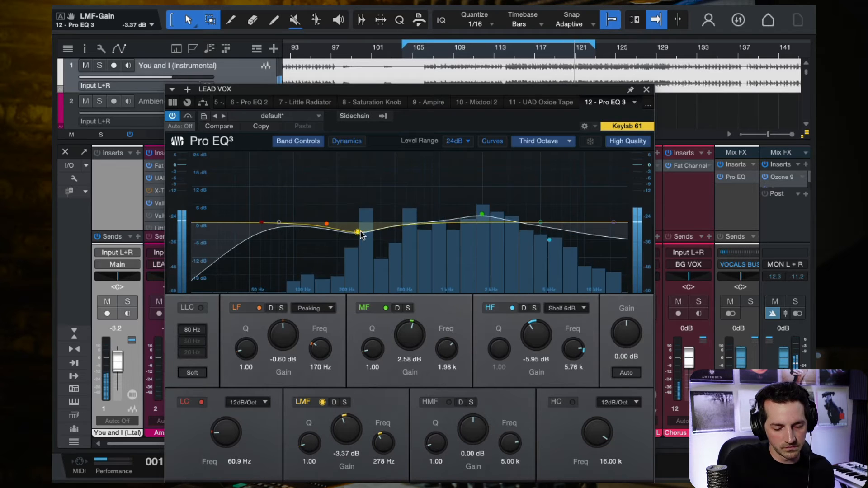
pyautogui.click(646, 90)
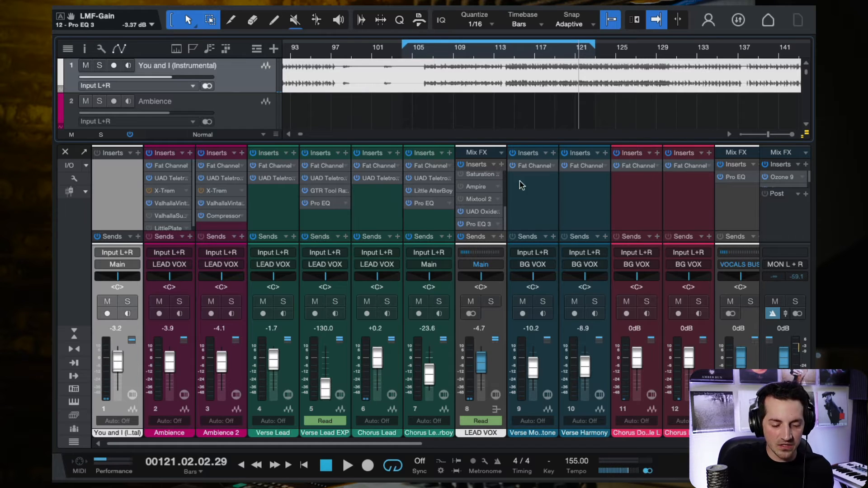
# Search the plug-ins for "rc-20", insert RC-20 Retro Color on the LEAD VOX bus and move its window up
pyautogui.click(501, 165)
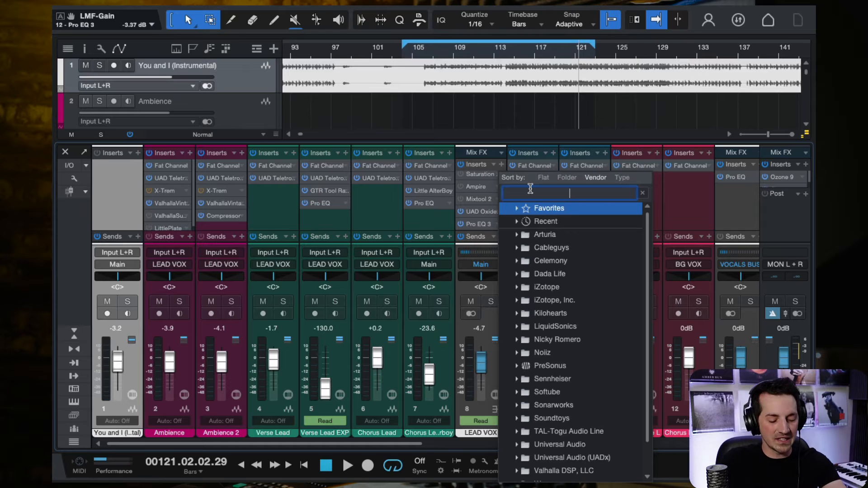
pyautogui.write('rc-20')
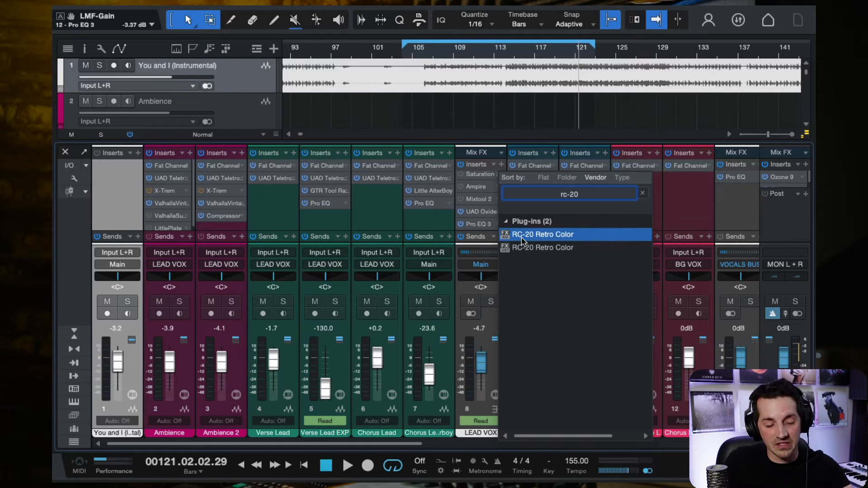
pyautogui.click(521, 238)
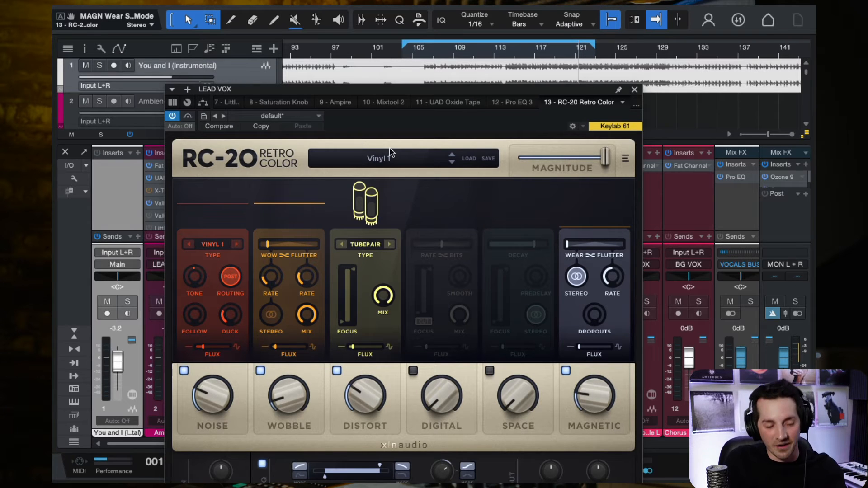
pyautogui.moveTo(514, 90); pyautogui.dragTo(515, 53)
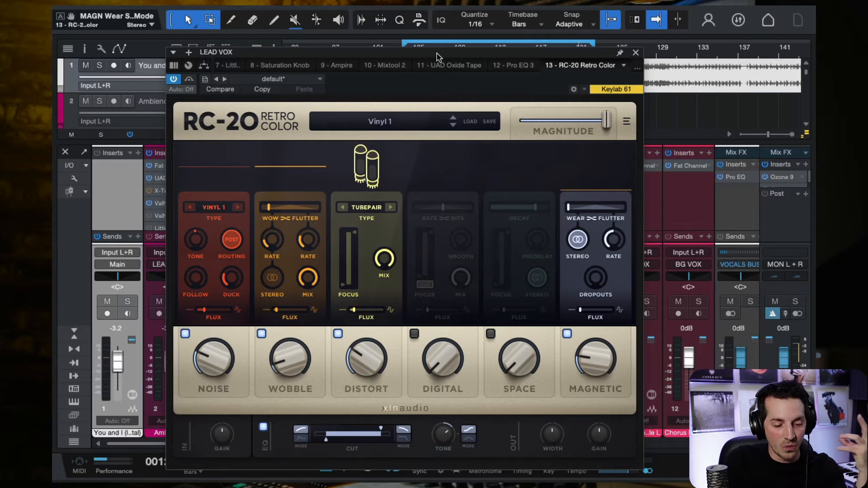
pyautogui.moveTo(439, 58); pyautogui.dragTo(439, 65)
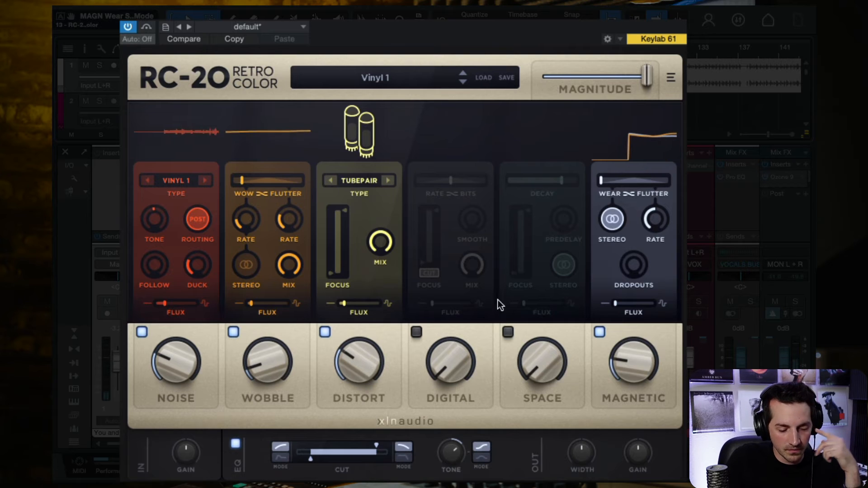
# Set RC-20's noise amount to -3.2 dB on the Vinyl 1 preset and compare the mix with the plug-in bypassed and active
pyautogui.moveTo(174, 350); pyautogui.dragTo(170, 367)
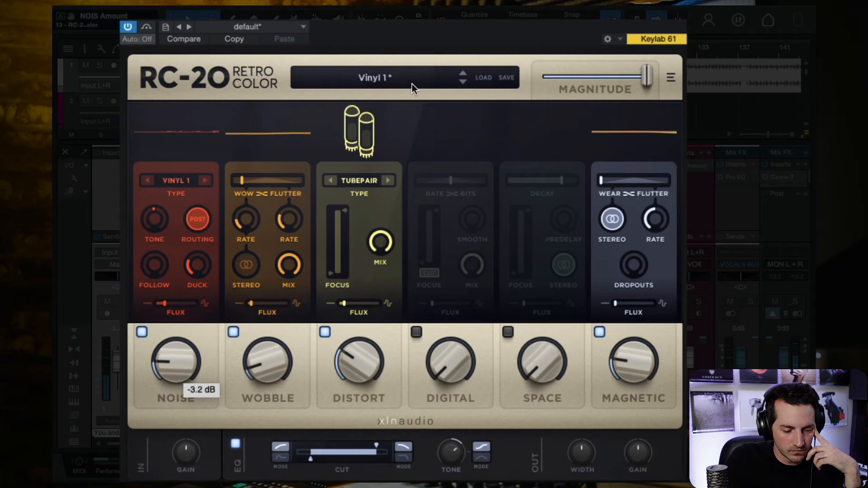
pyautogui.click(129, 26)
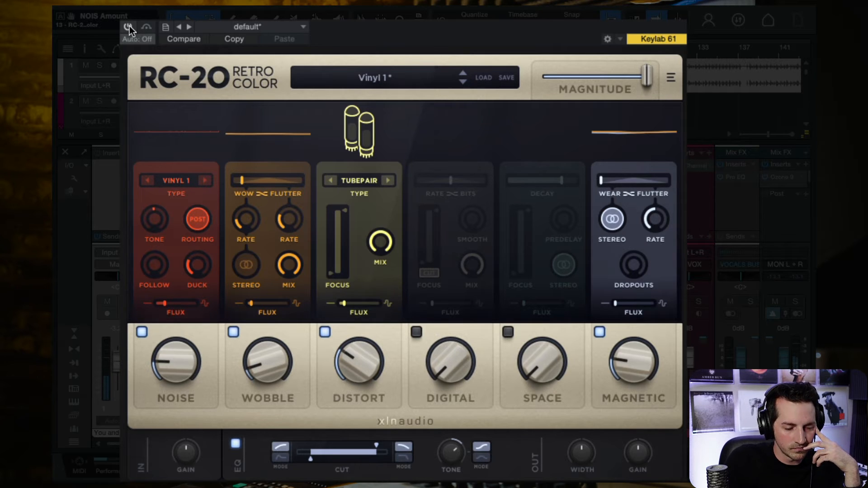
pyautogui.click(129, 26)
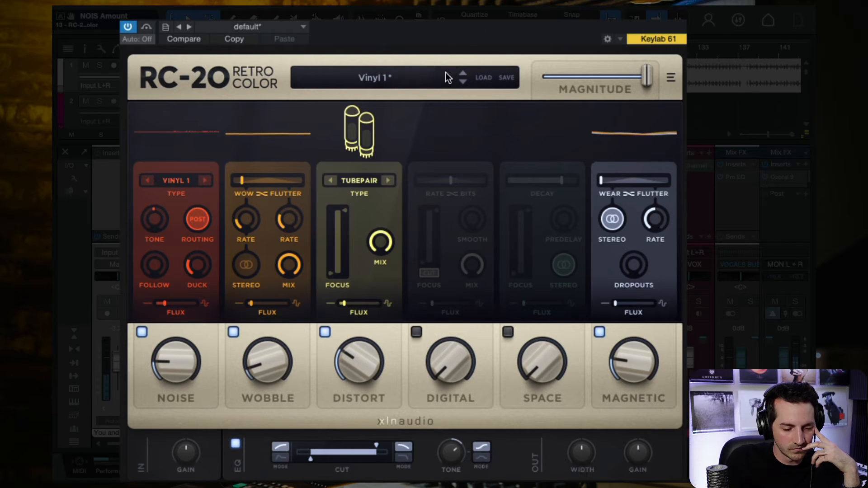
# Browse RC-20's presets, try Vinyl 3, and load Cassette 1st Generation
pyautogui.click(402, 78)
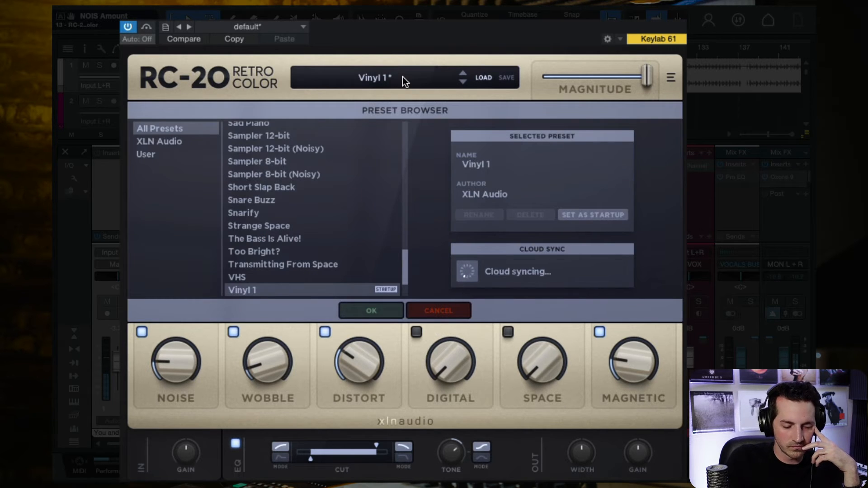
pyautogui.scroll(-1, 340, 198)
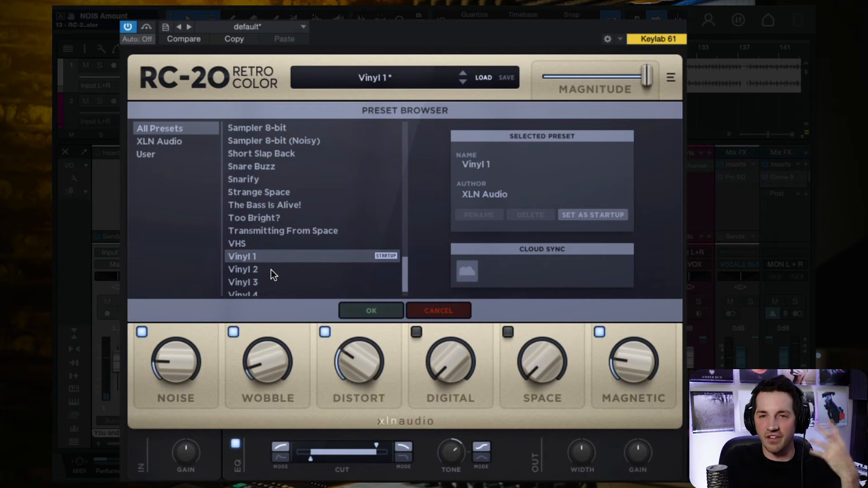
pyautogui.scroll(-1, 290, 246)
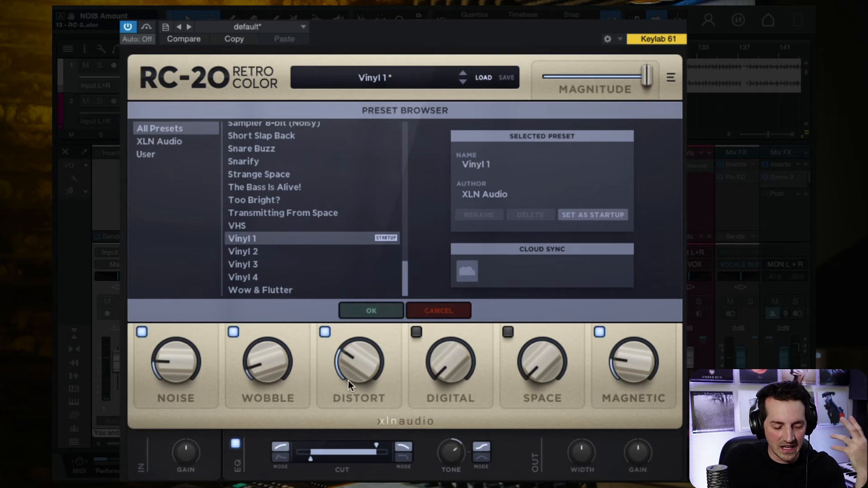
pyautogui.click(273, 264)
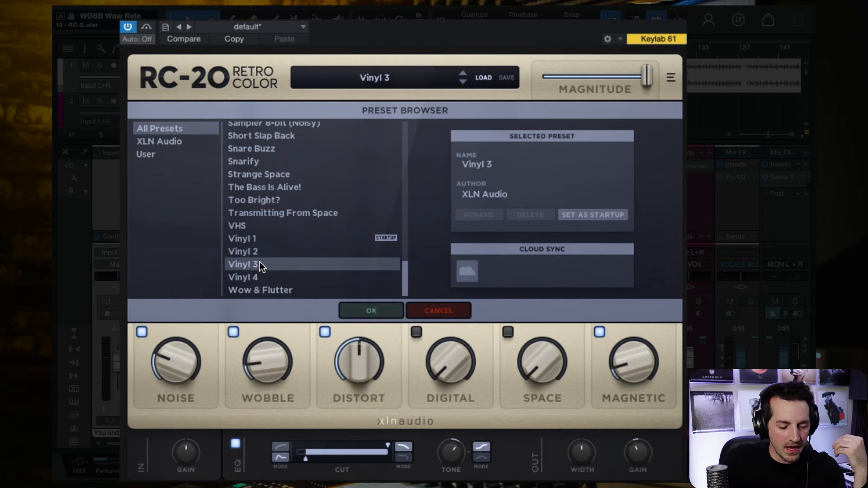
pyautogui.scroll(3, 270, 234)
pyautogui.scroll(10, 269, 234)
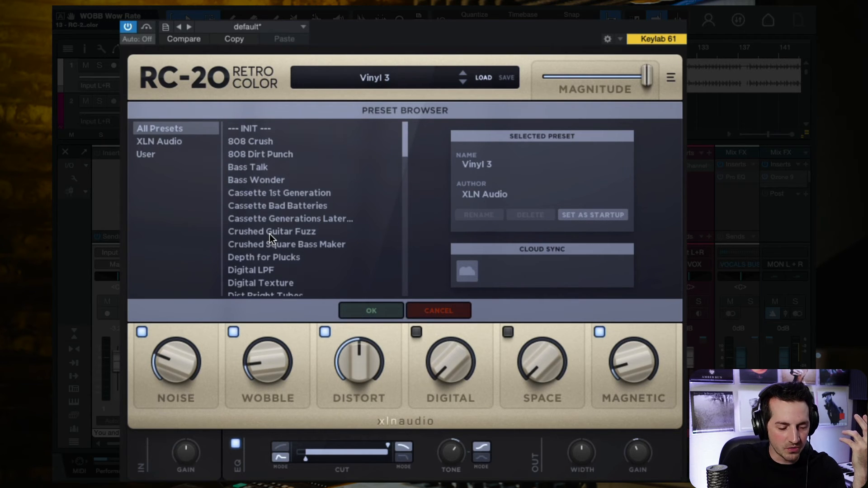
pyautogui.click(280, 193)
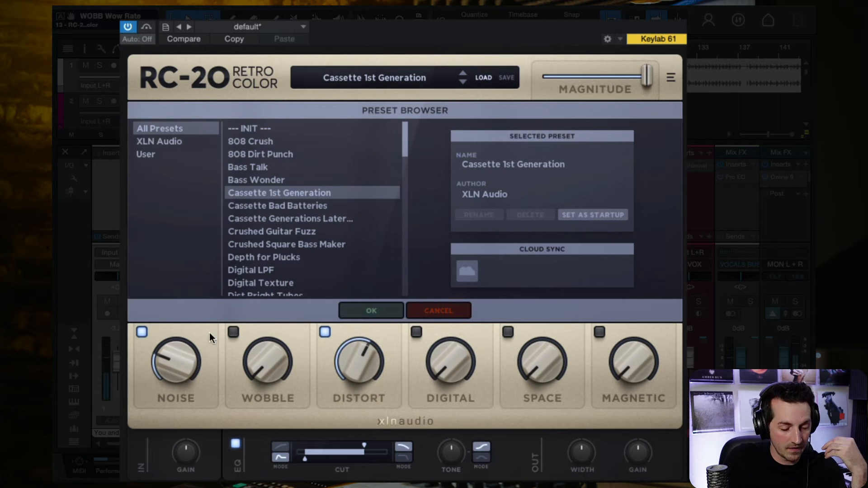
# Set RC-20's noise amount to 16% on the Cassette 1st Generation preset and compare the mix with the plug-in bypassed and active
pyautogui.moveTo(174, 364); pyautogui.dragTo(173, 359)
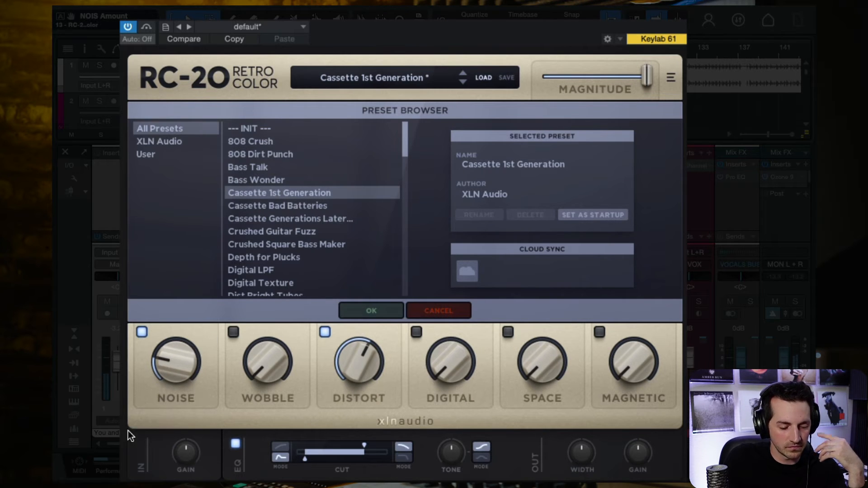
pyautogui.moveTo(177, 362); pyautogui.dragTo(178, 378)
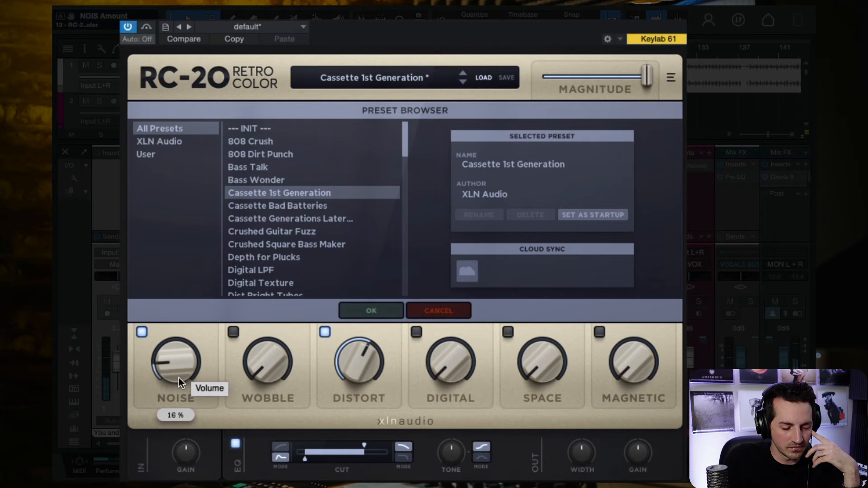
pyautogui.click(128, 27)
pyautogui.click(128, 27)
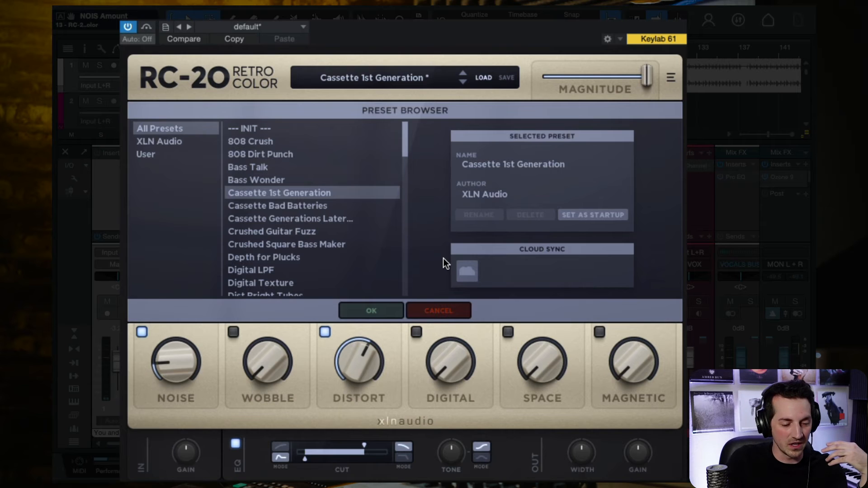
pyautogui.click(130, 27)
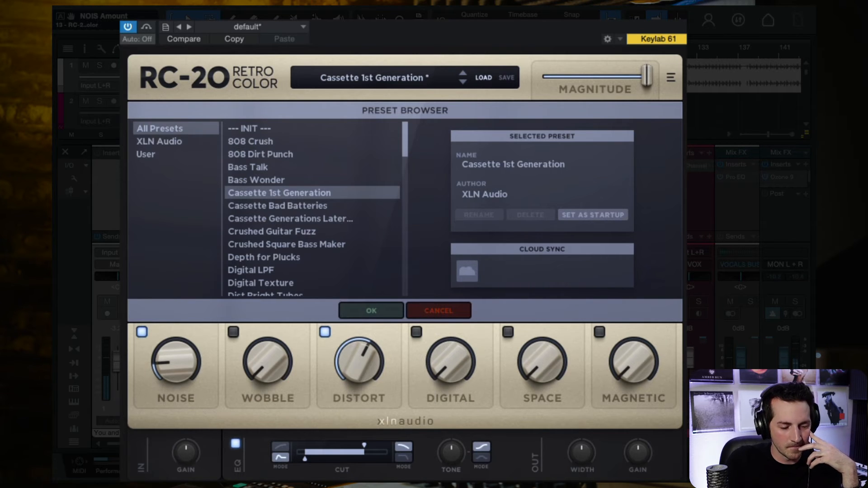
# Try RC-20's Cassette Bad Batteries preset, load Cassette Generations Later with the noise amount at 16%, and close the plug-in window
pyautogui.click(268, 207)
pyautogui.click(290, 219)
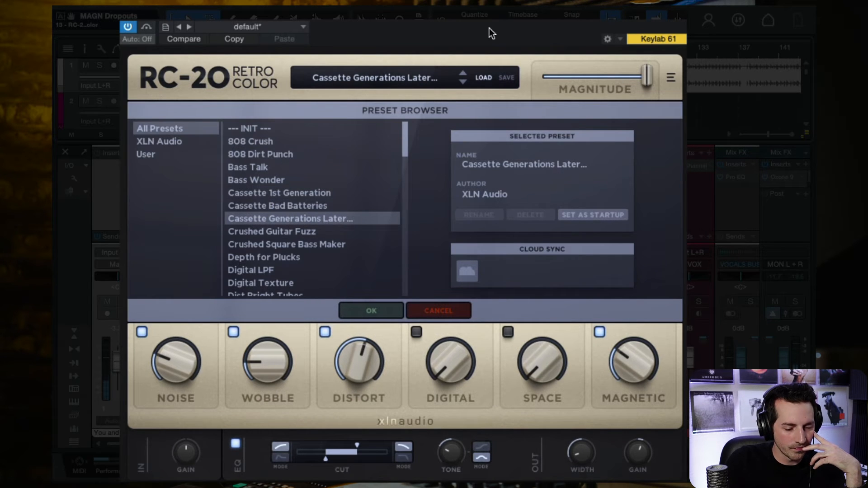
pyautogui.moveTo(167, 369); pyautogui.dragTo(167, 404)
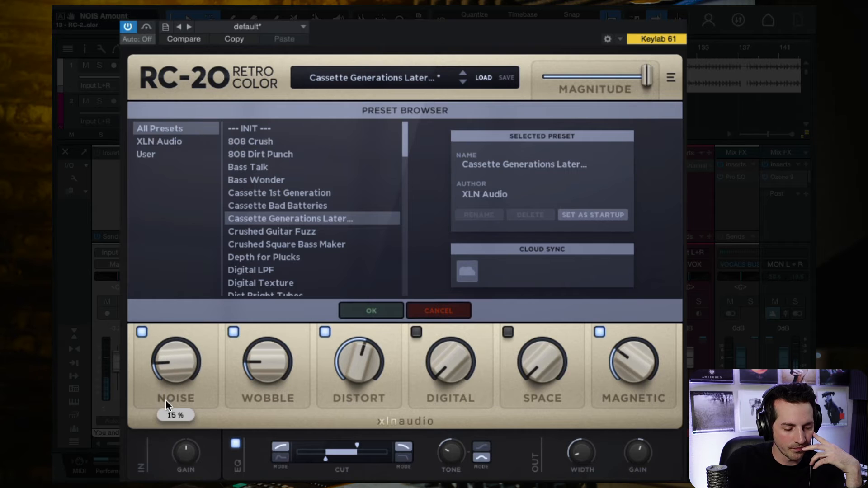
pyautogui.moveTo(174, 365); pyautogui.dragTo(175, 363)
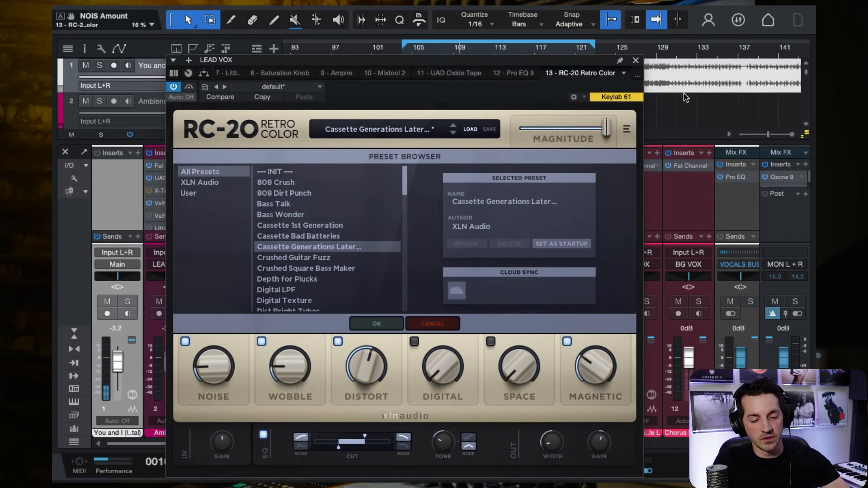
pyautogui.click(635, 60)
pyautogui.scroll(-1, 506, 216)
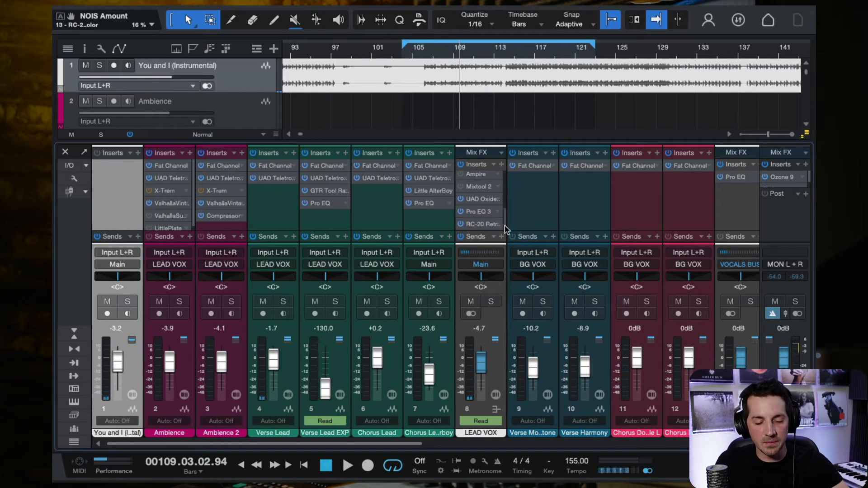